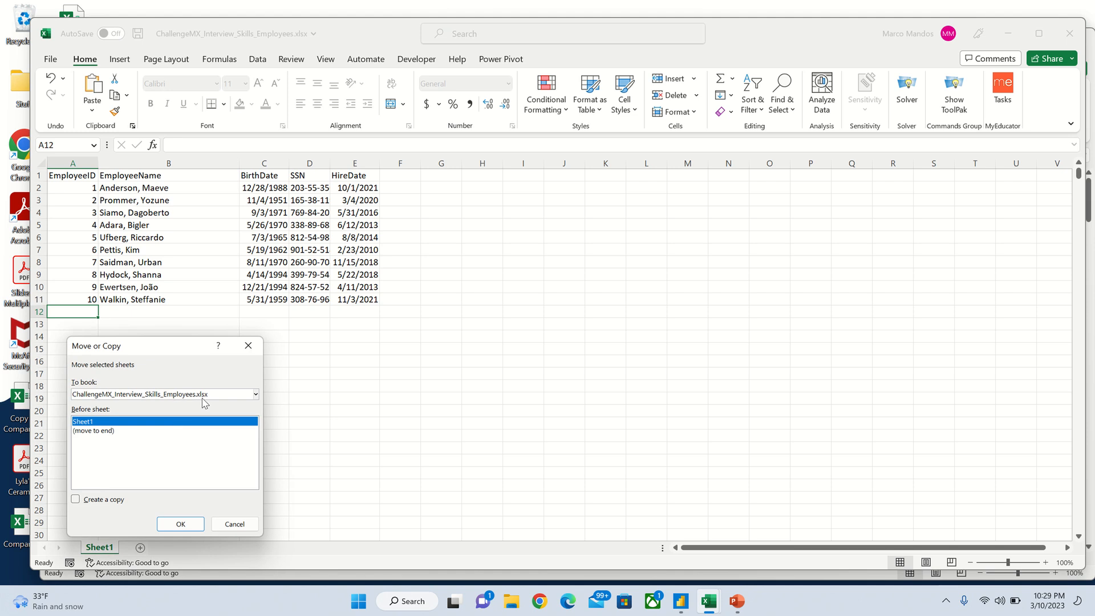
# Step: Choose ChallengeMX_Interview_Skills_Expenses.xlsx as the destination book for moving Sheet1
pyautogui.click(256, 394)
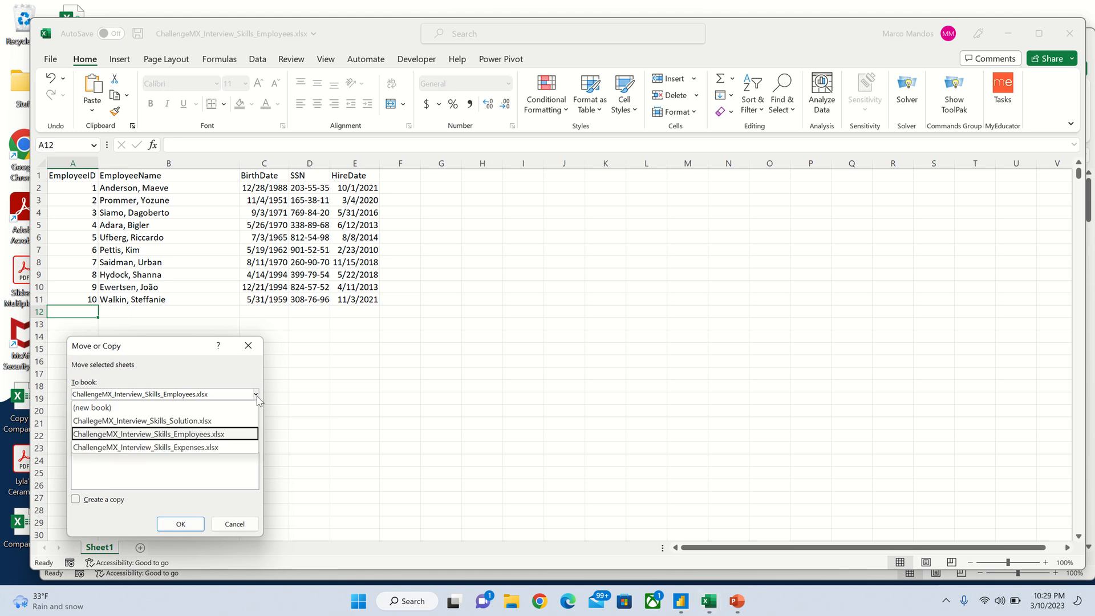
pyautogui.click(180, 448)
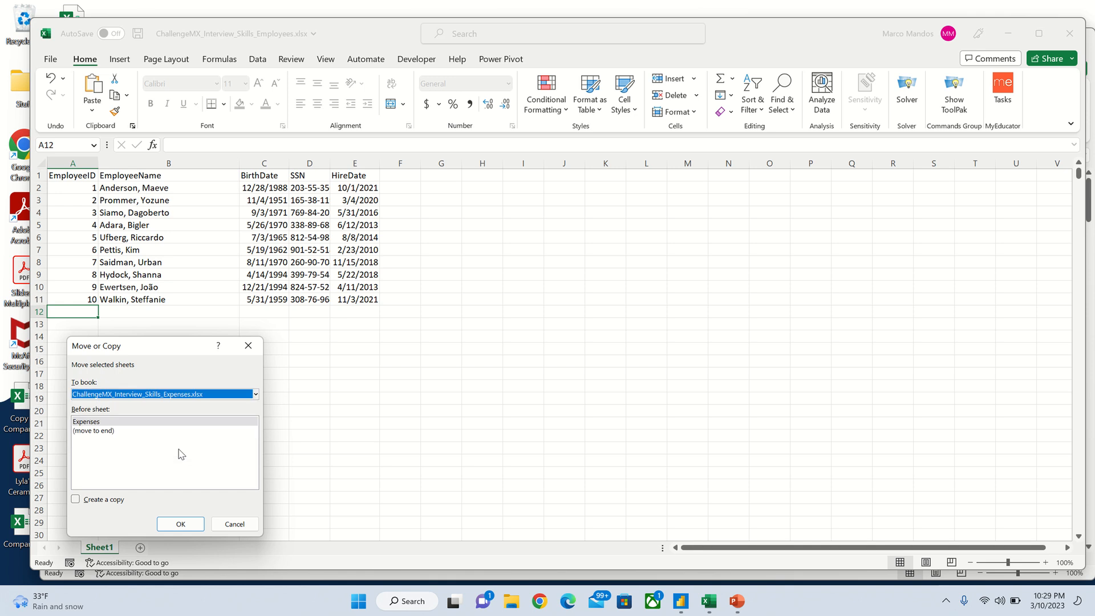
# Step: Move Sheet1 into the Expenses workbook after the Expenses tab, then return to Expenses
pyautogui.click(178, 522)
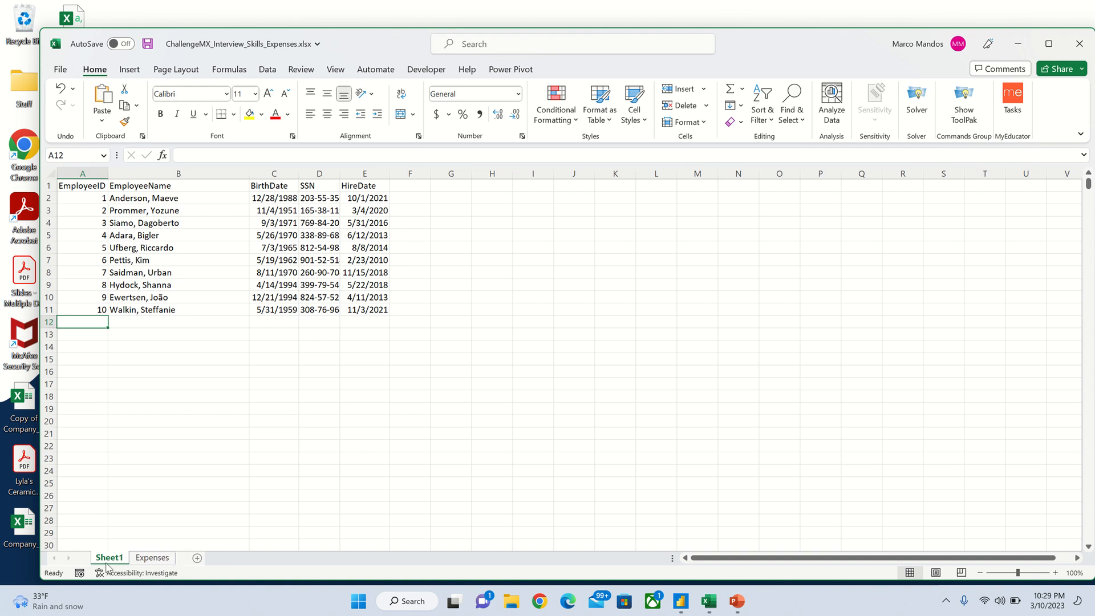
pyautogui.moveTo(105, 561); pyautogui.dragTo(178, 565)
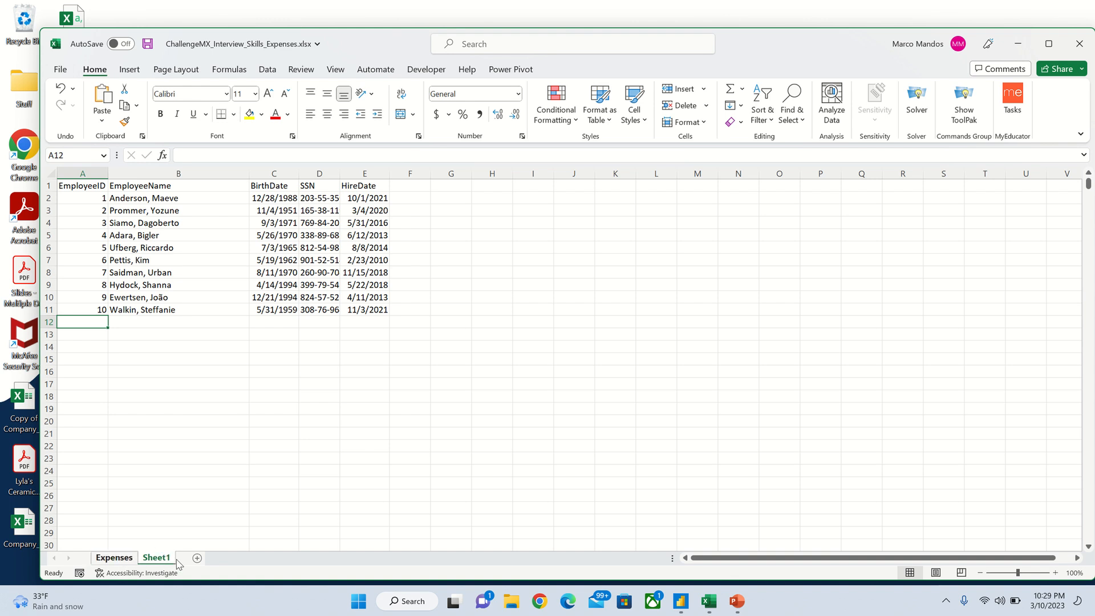
pyautogui.click(116, 560)
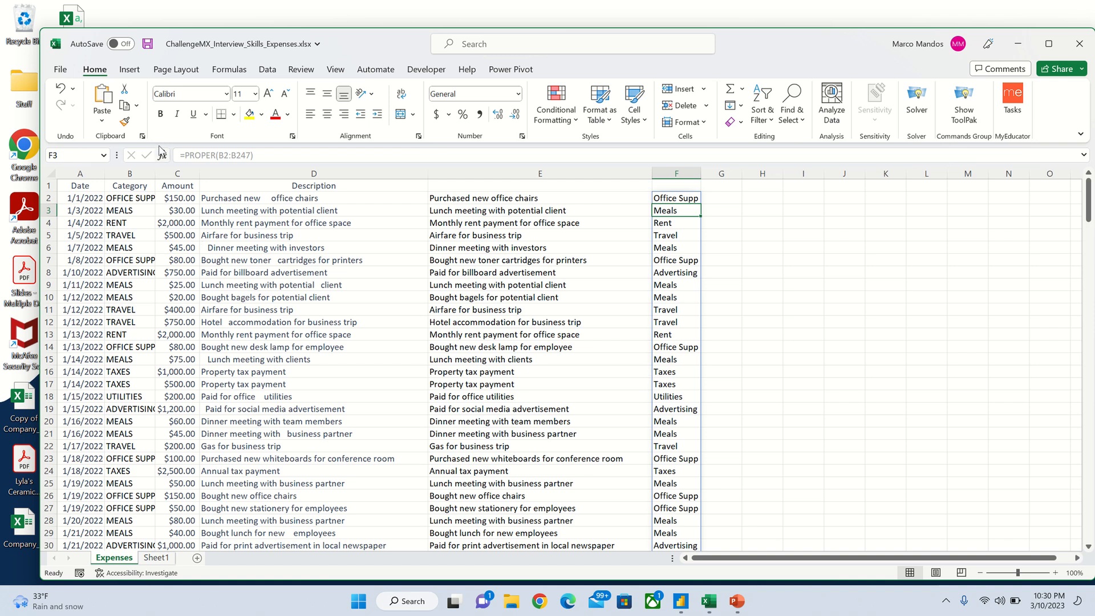
# Step: Autofit column B to show ADVERTISING, then inspect the PROPER formula in F2 and TRIM in E2
pyautogui.doubleClick(154, 173)
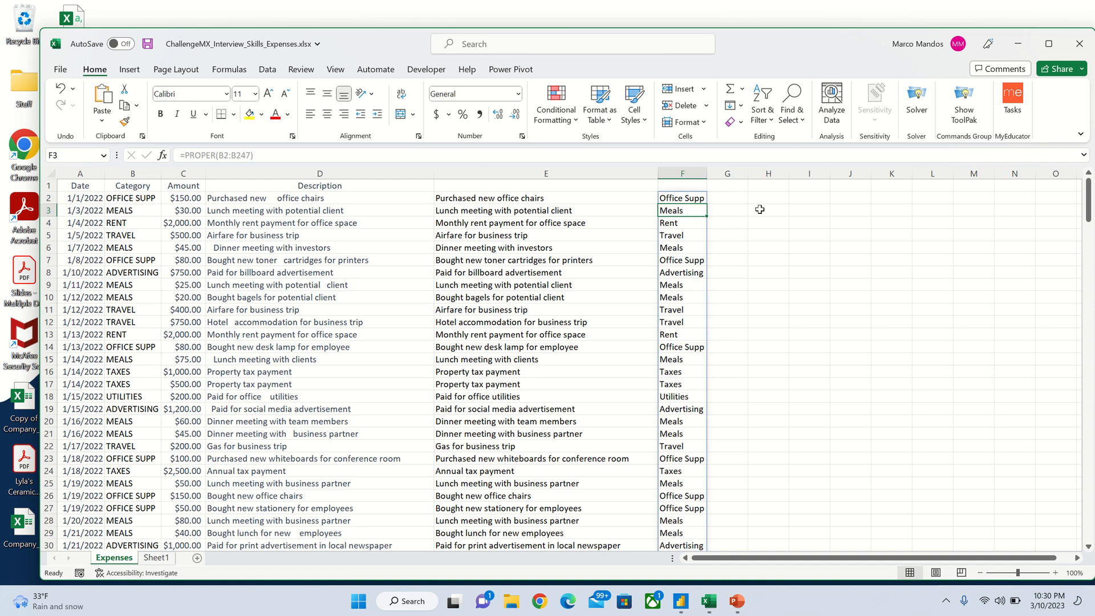
pyautogui.moveTo(768, 211); pyautogui.dragTo(688, 197)
pyautogui.click(688, 200)
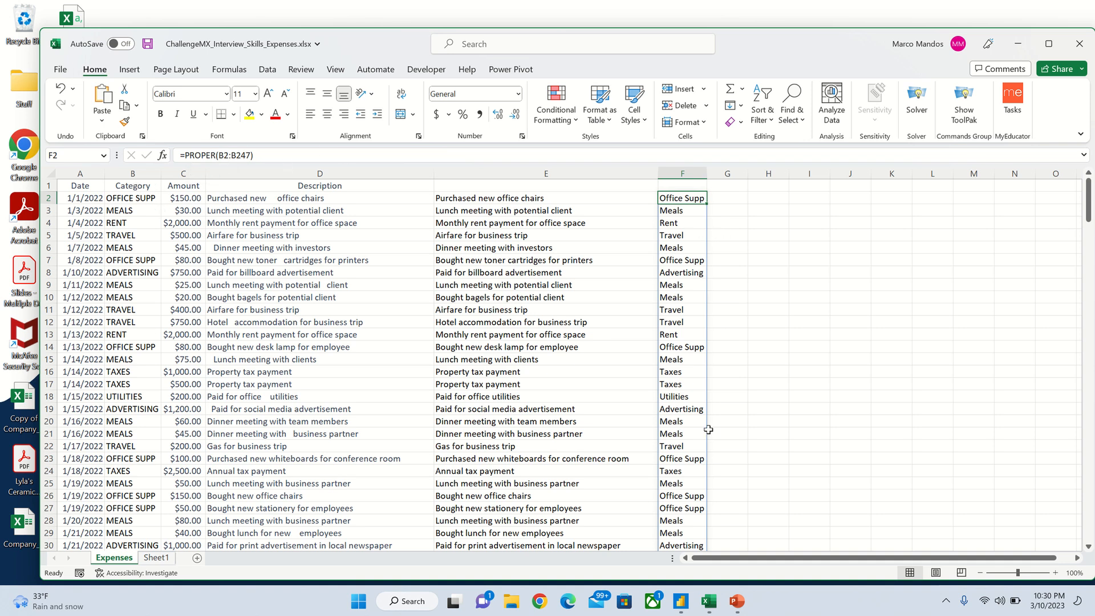
pyautogui.click(541, 204)
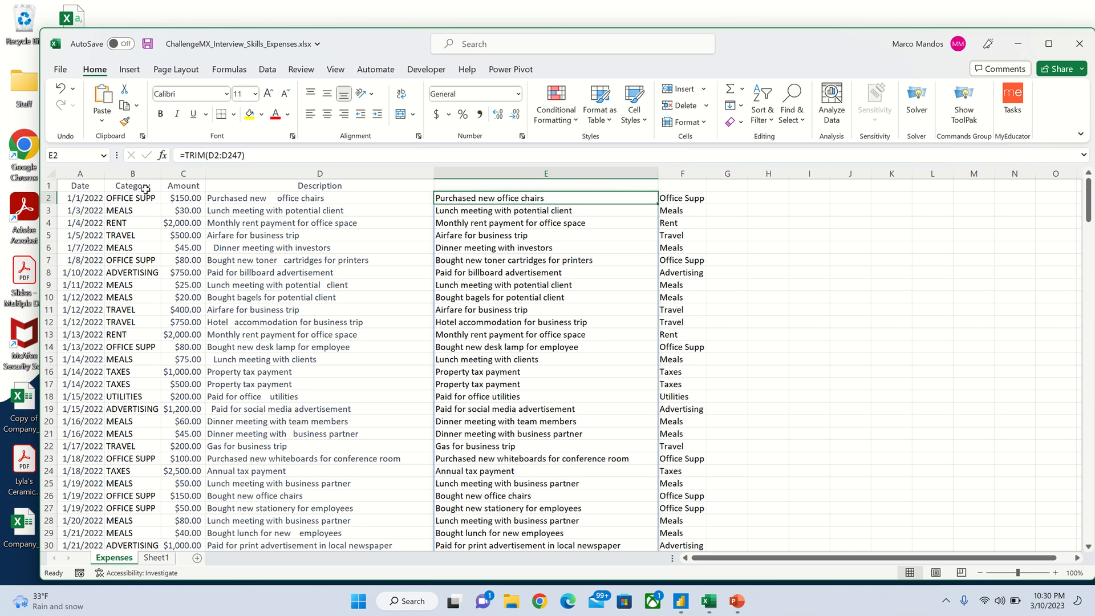
# Step: Insert two empty columns before Category, undoing an accidental insertion before Date
pyautogui.moveTo(105, 173); pyautogui.dragTo(106, 173)
pyautogui.rightClick(106, 178)
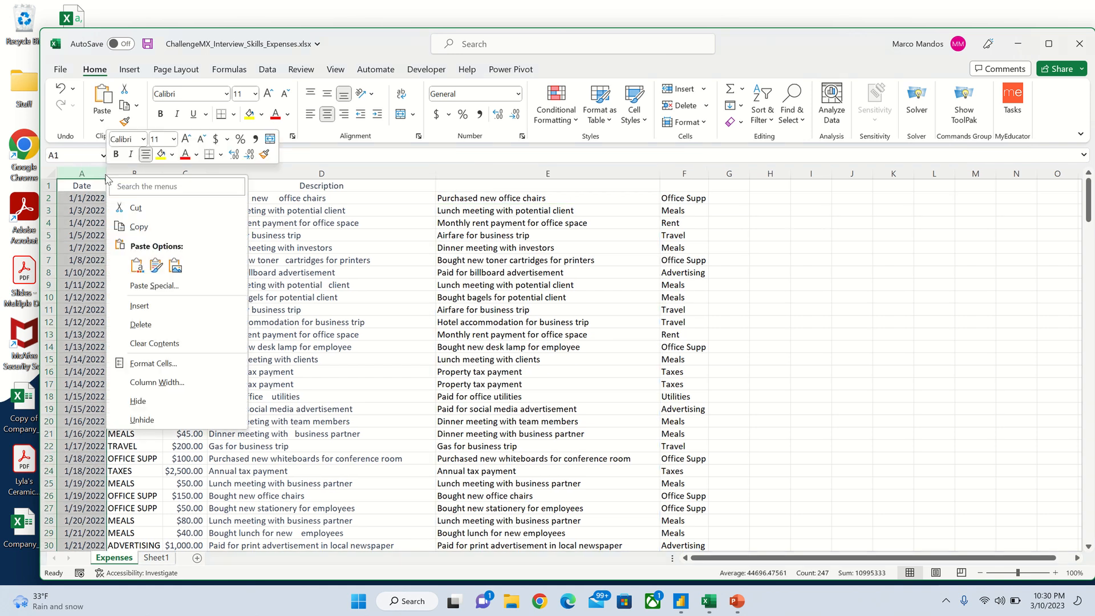
pyautogui.click(139, 308)
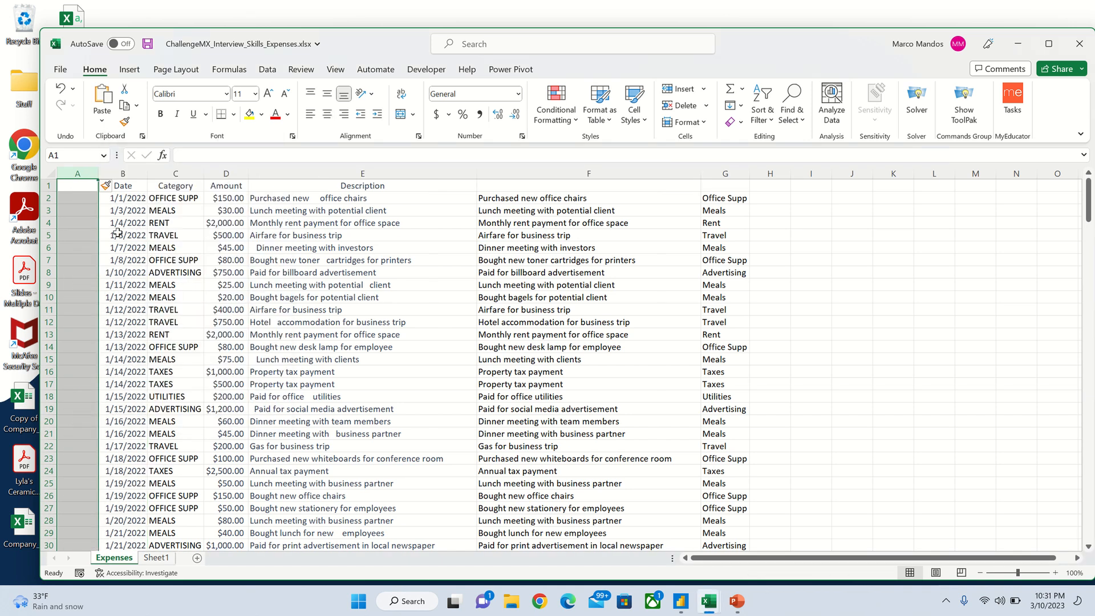
pyautogui.click(60, 89)
pyautogui.click(121, 174)
pyautogui.rightClick(117, 174)
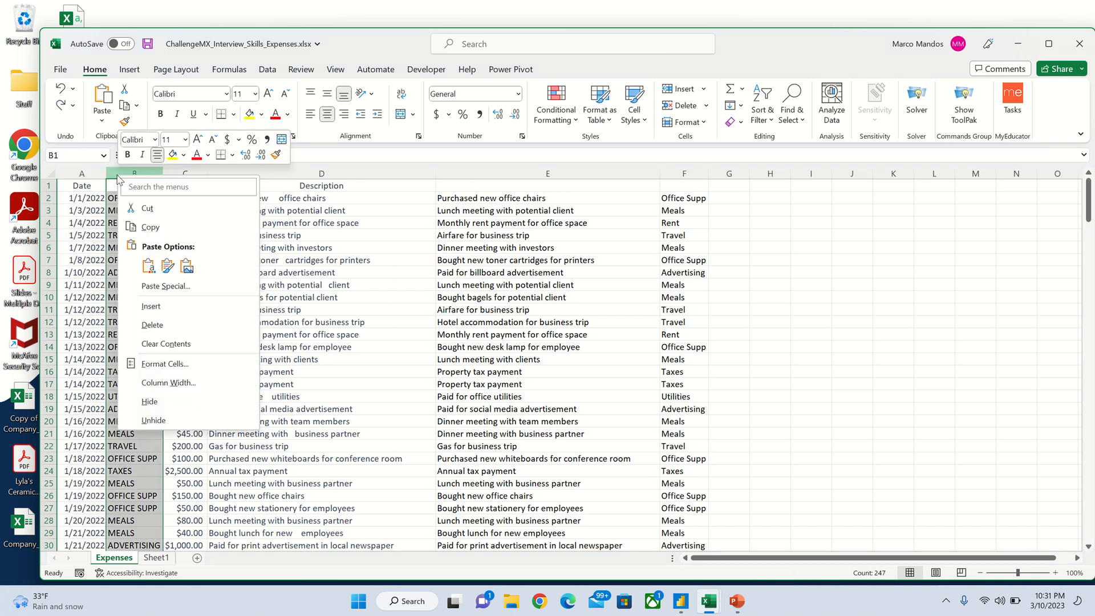
pyautogui.click(151, 307)
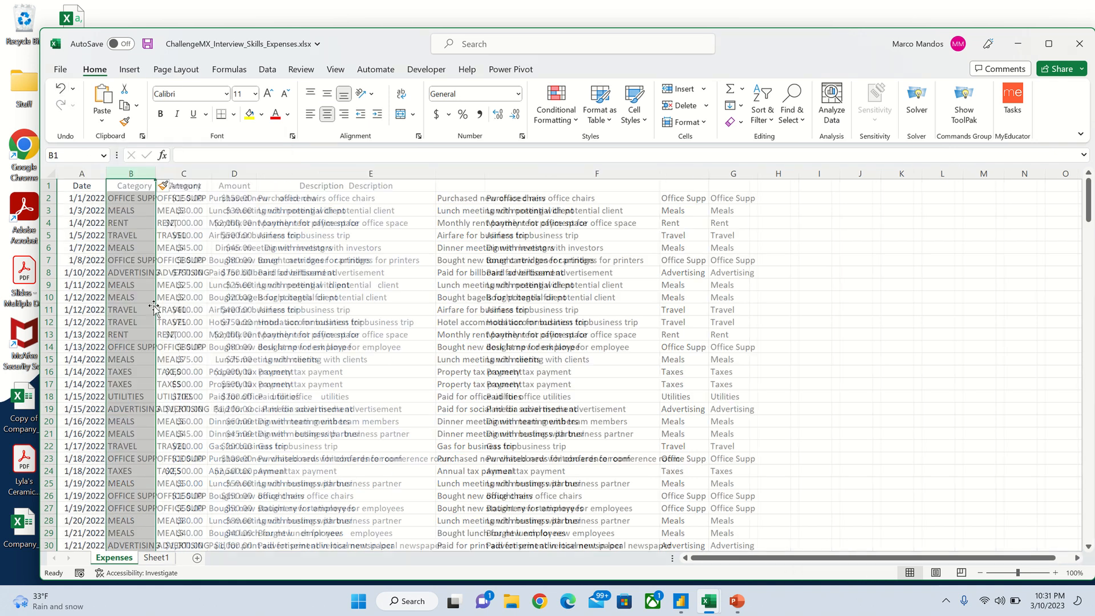
pyautogui.rightClick(125, 169)
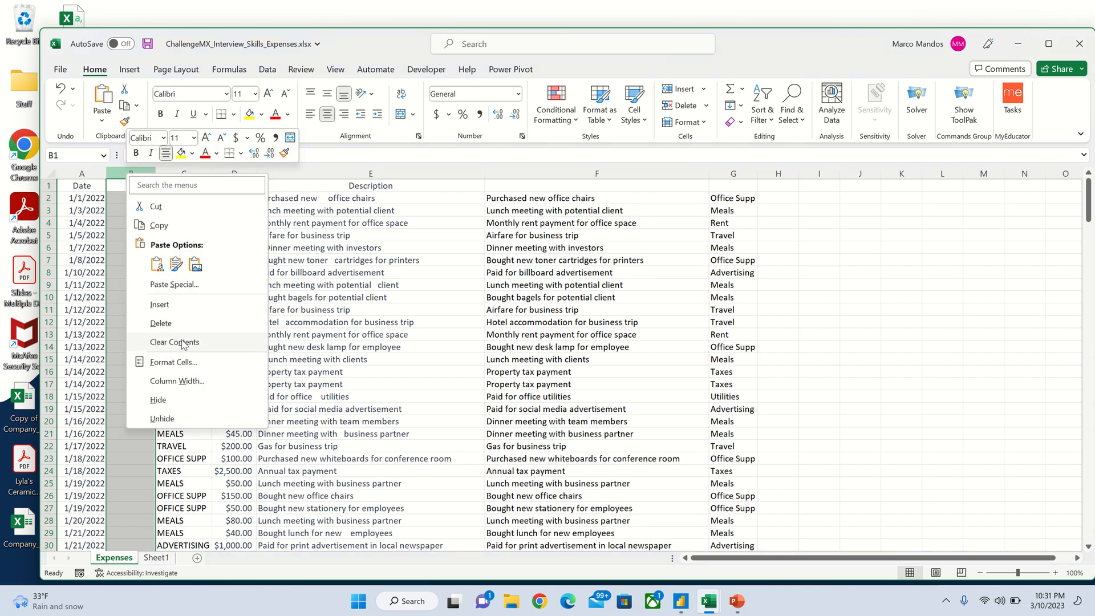
pyautogui.click(180, 305)
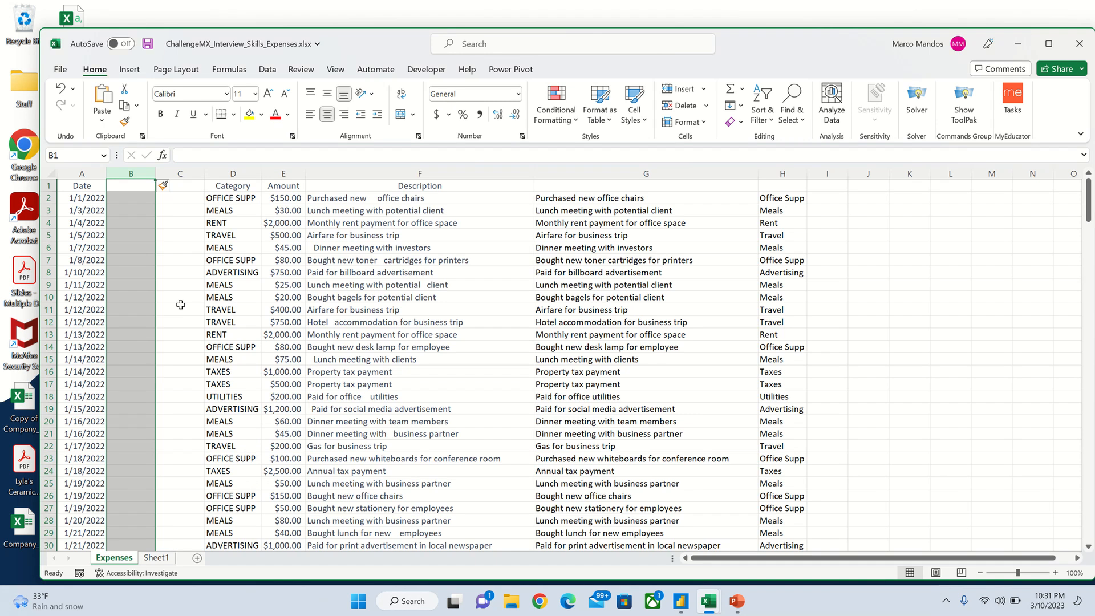
# Step: Enter the headers EmployeeID in B1 and EmployeeName in C1
pyautogui.click(137, 184)
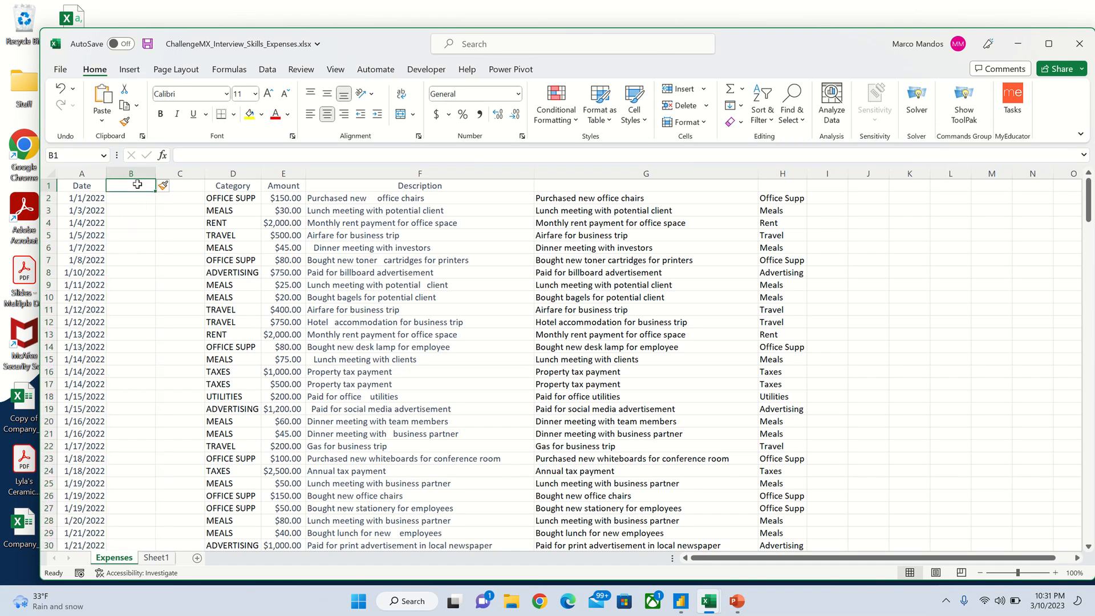
pyautogui.write('EmployeeID')
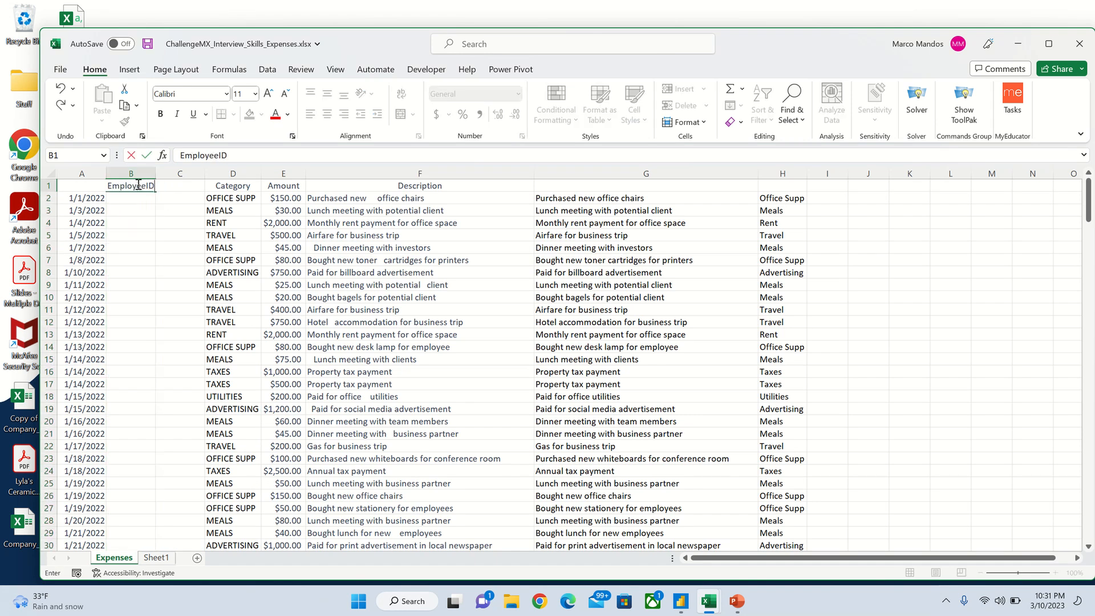
pyautogui.press('Tab')
pyautogui.write('Em')
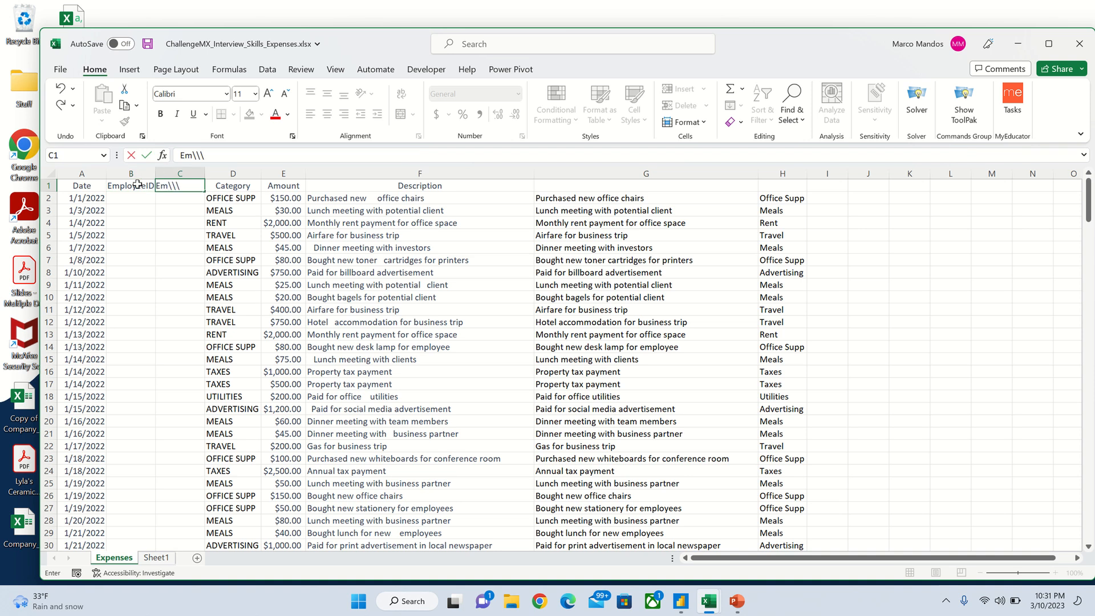
pyautogui.press('BackSpace')
pyautogui.press('BackSpace')
pyautogui.press('BackSpace')
pyautogui.write('ployeeName')
pyautogui.click(134, 198)
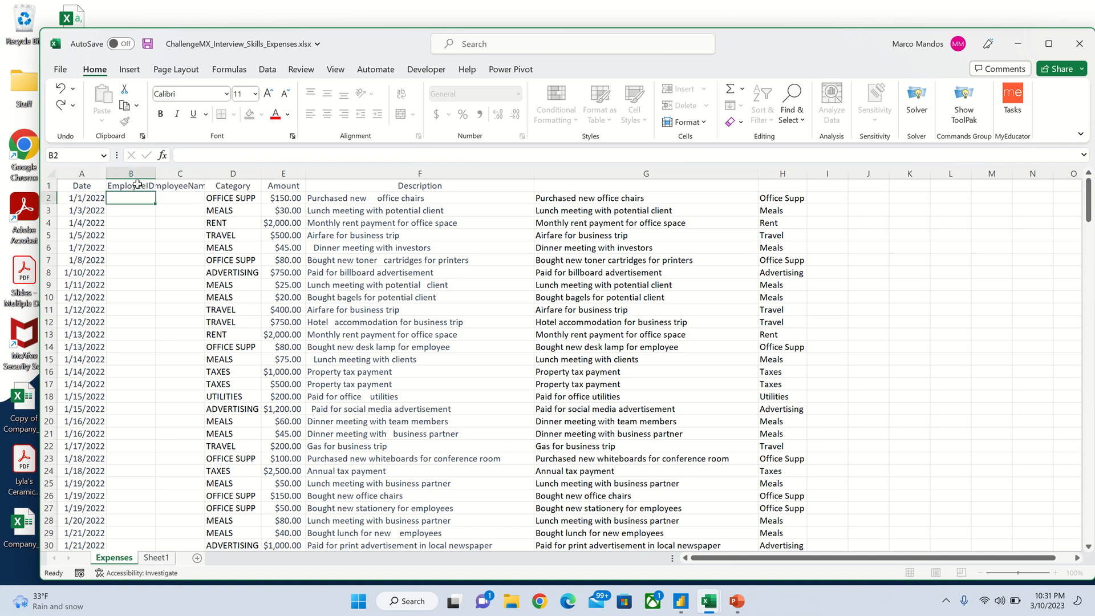
# Step: Autofit columns B and C to their headers and minimize the Expenses workbook
pyautogui.doubleClick(203, 173)
pyautogui.doubleClick(156, 173)
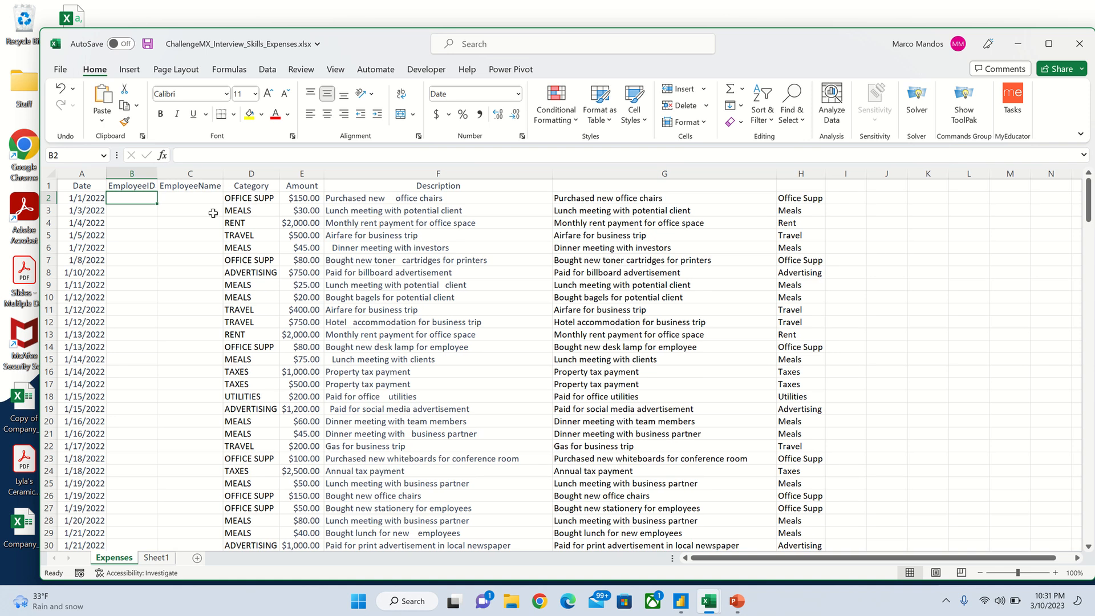
pyautogui.click(1013, 43)
# Step: Bring up the Solution workbook and inspect B2's EmployeeID and the RANDBETWEEN formula in L2
pyautogui.moveTo(708, 601)
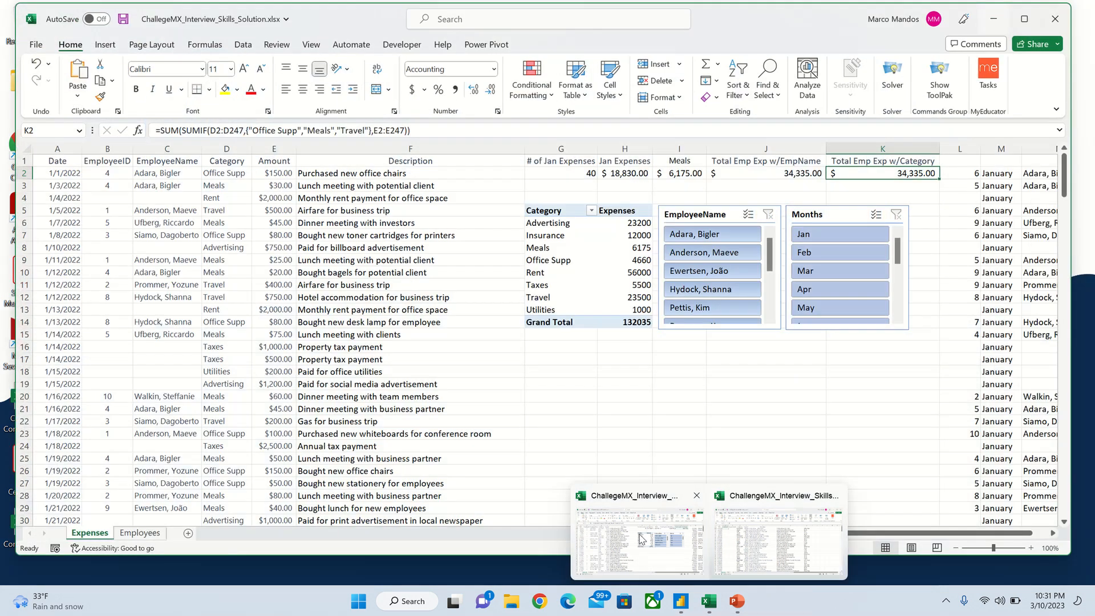
pyautogui.click(640, 539)
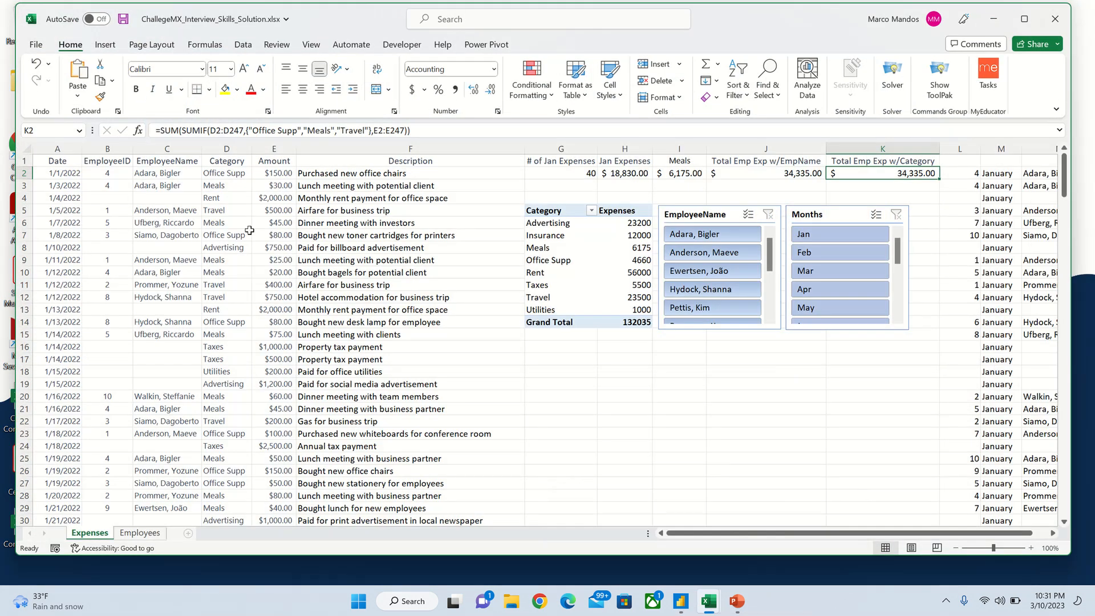
pyautogui.click(115, 173)
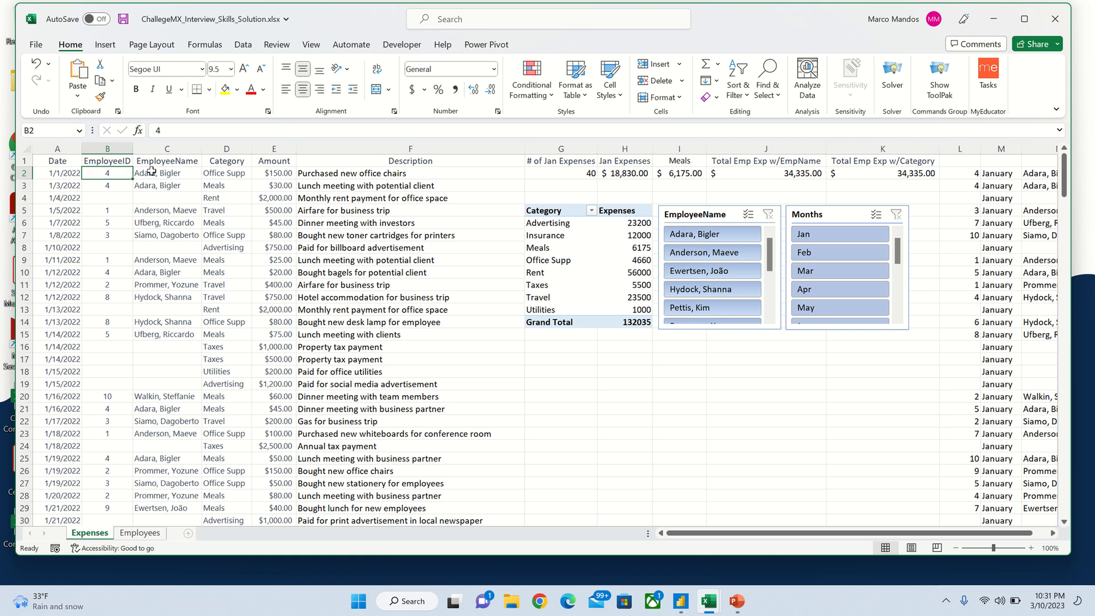
pyautogui.click(963, 175)
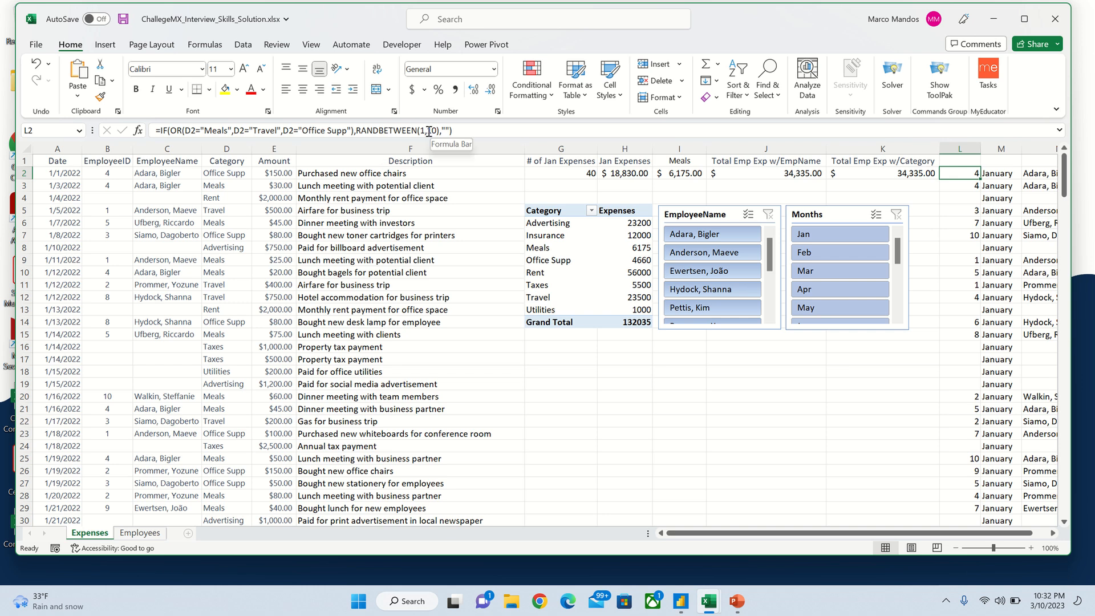
pyautogui.click(147, 534)
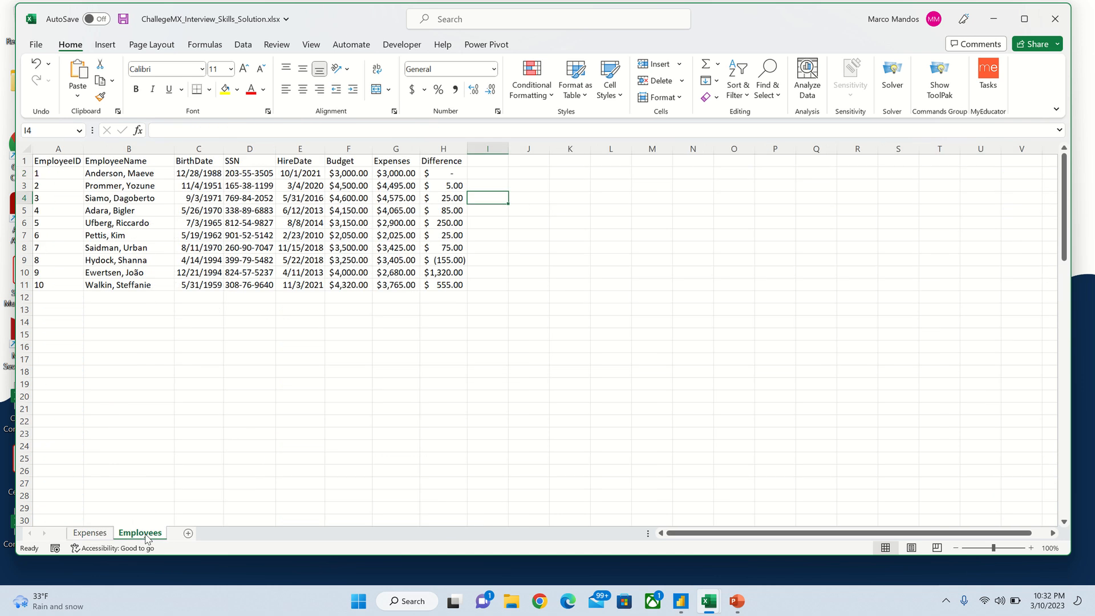
pyautogui.click(101, 535)
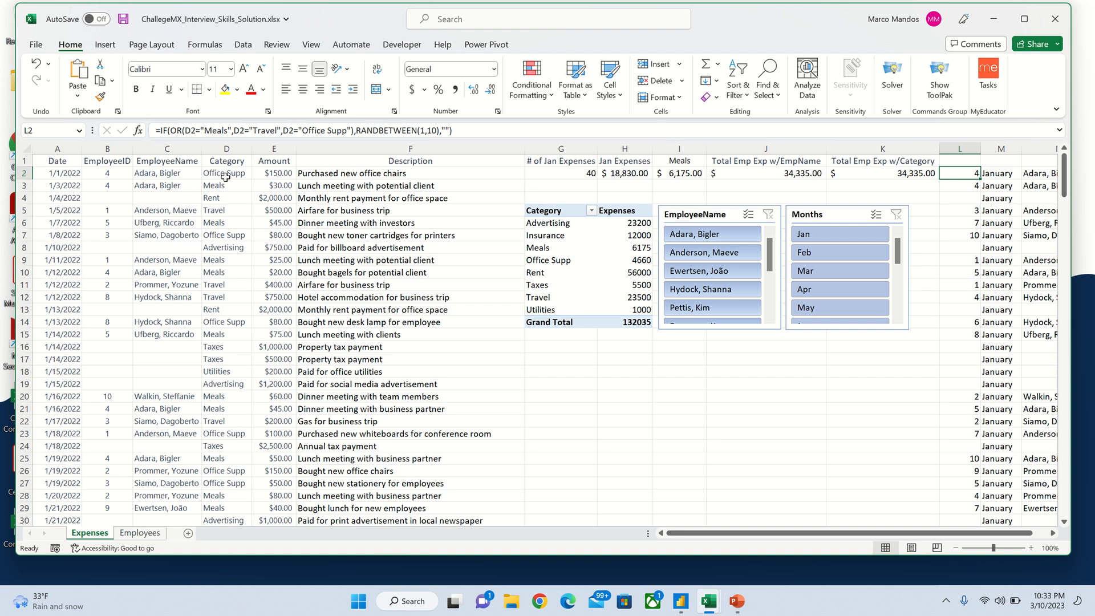
pyautogui.click(161, 171)
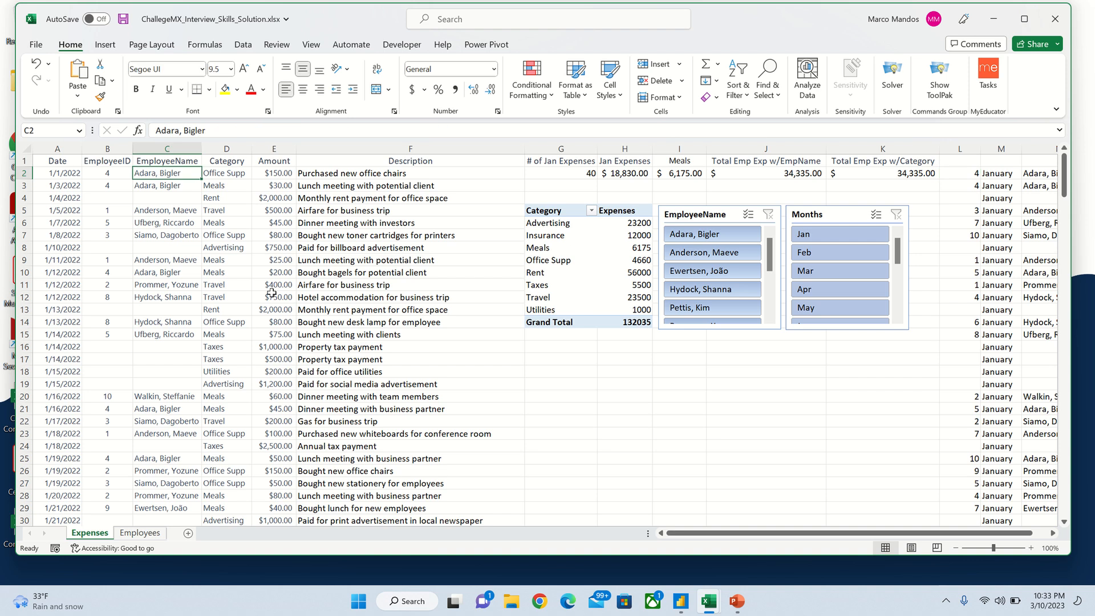
pyautogui.click(1043, 173)
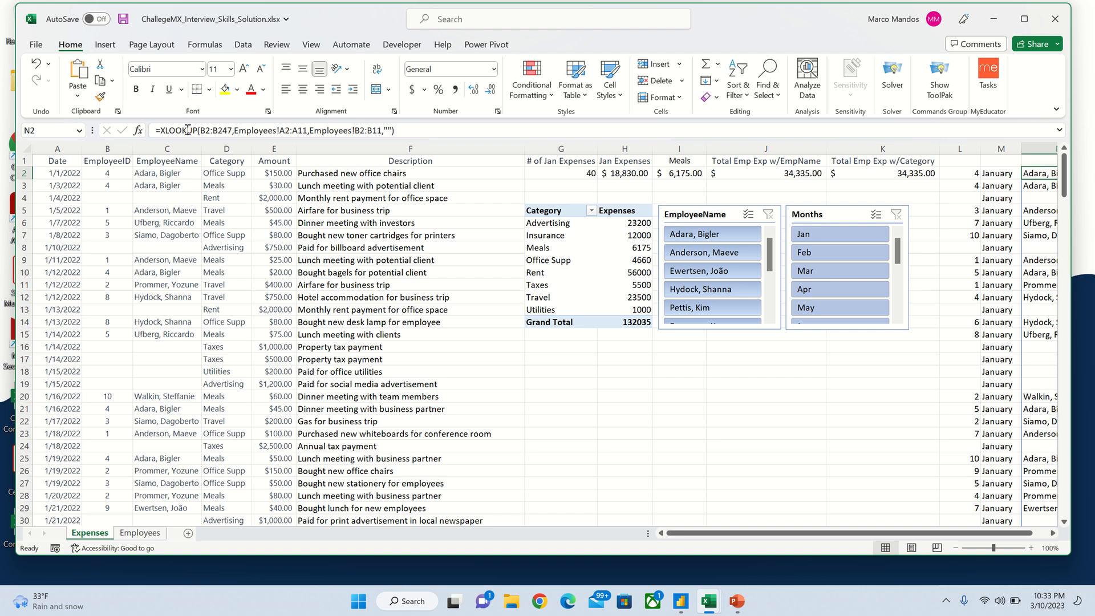
pyautogui.click(112, 188)
pyautogui.click(109, 174)
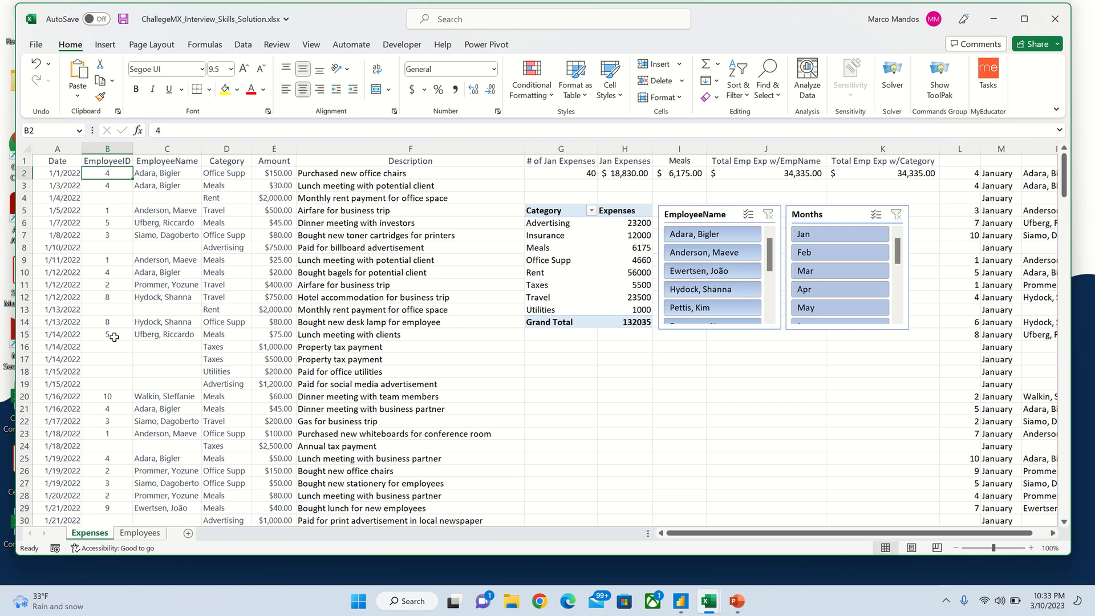
pyautogui.click(100, 98)
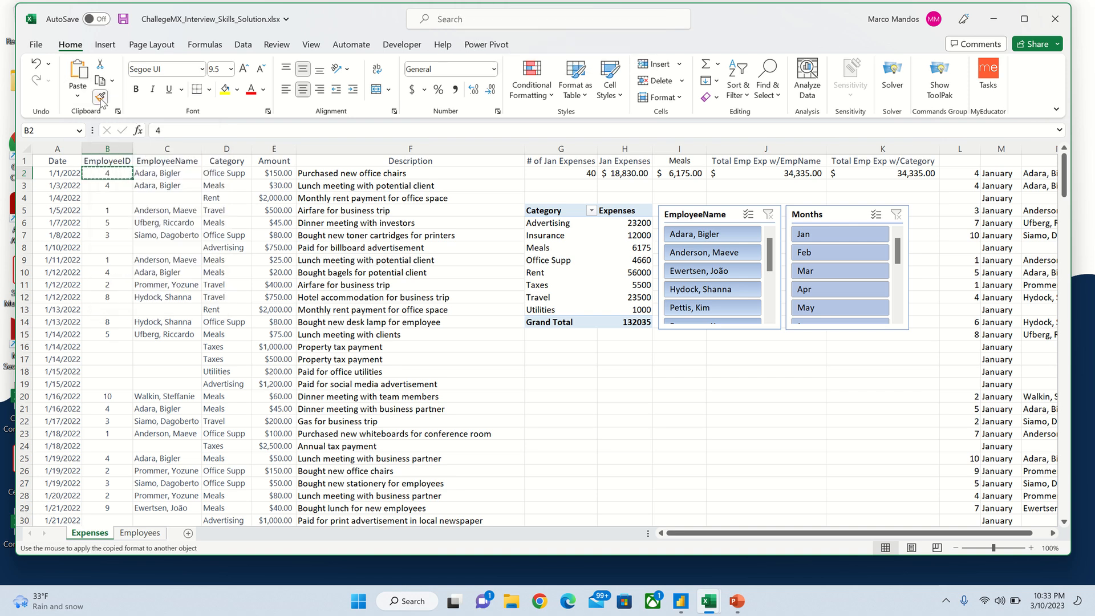
pyautogui.click(77, 95)
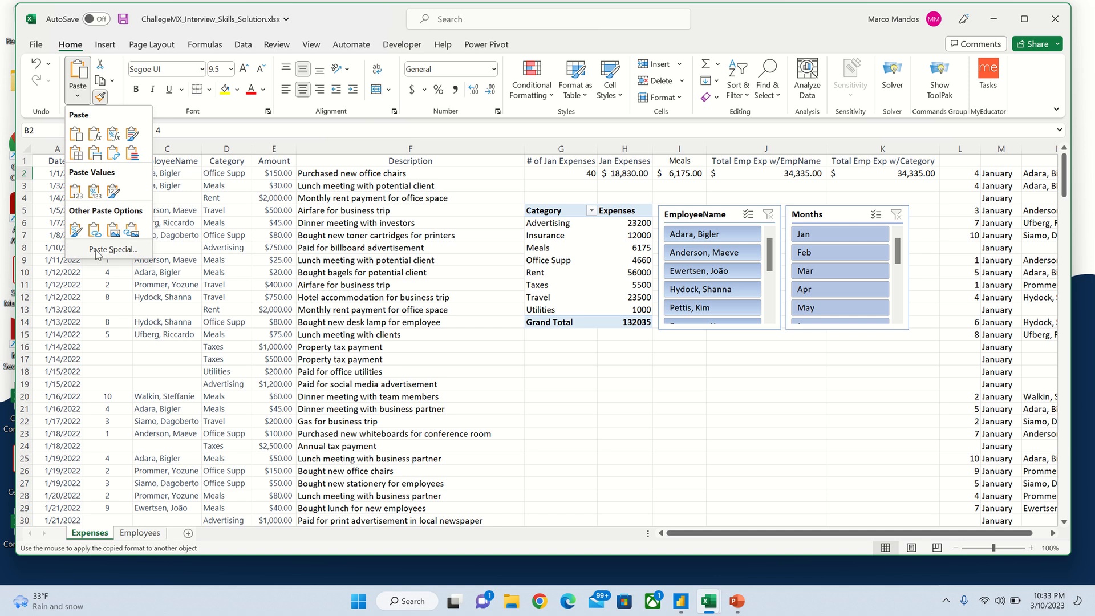
pyautogui.click(113, 249)
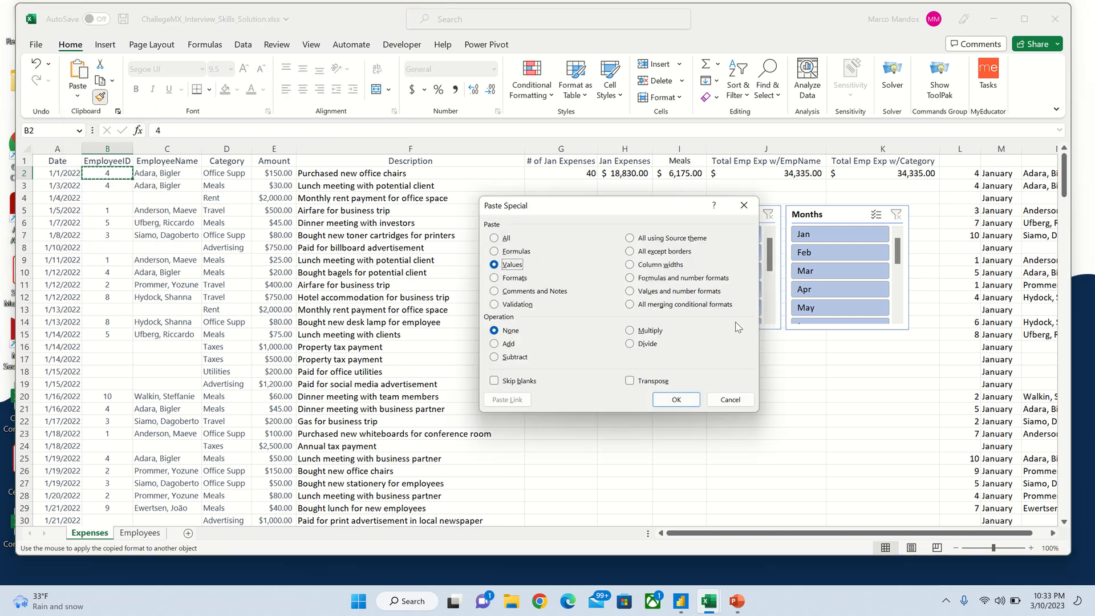
pyautogui.click(744, 206)
pyautogui.click(571, 187)
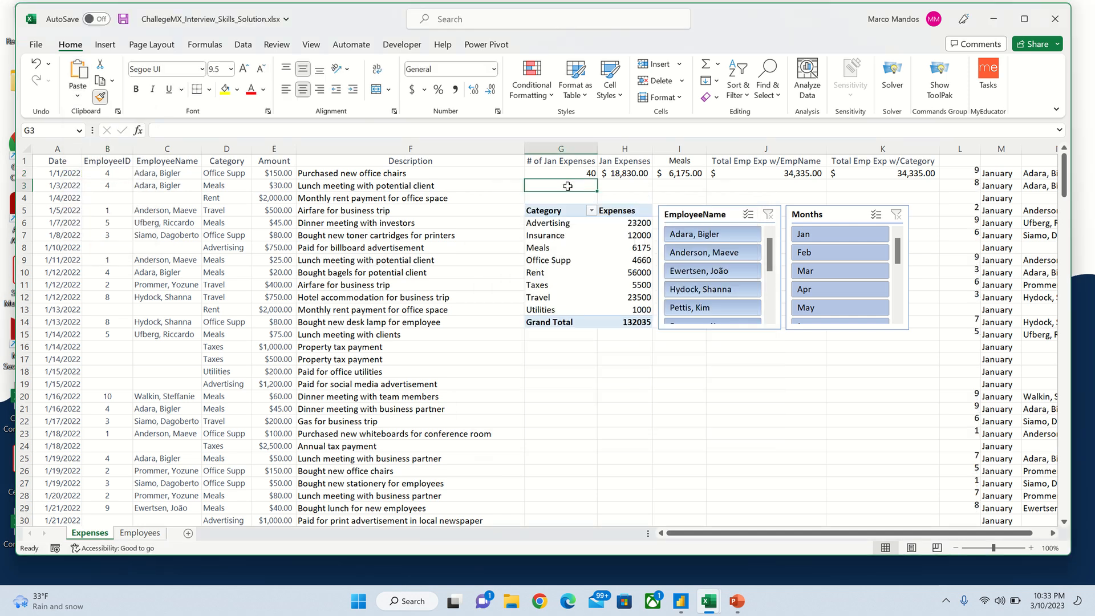
pyautogui.click(110, 176)
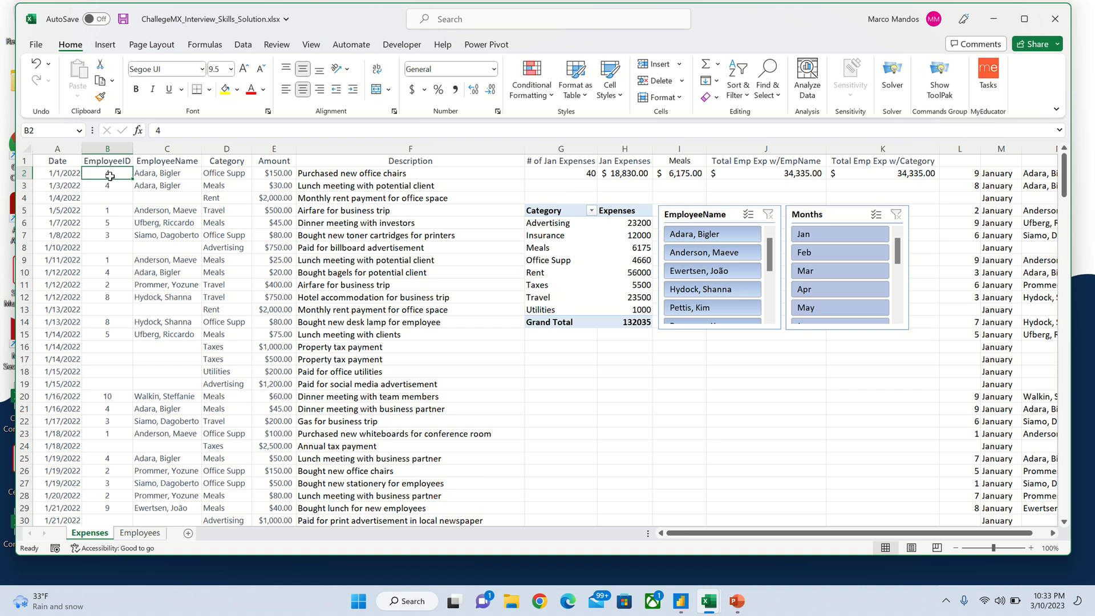
pyautogui.hotkey('ctrl', 'shift', 'Down')
pyautogui.hotkey('ctrl', 'shift', 'Up')
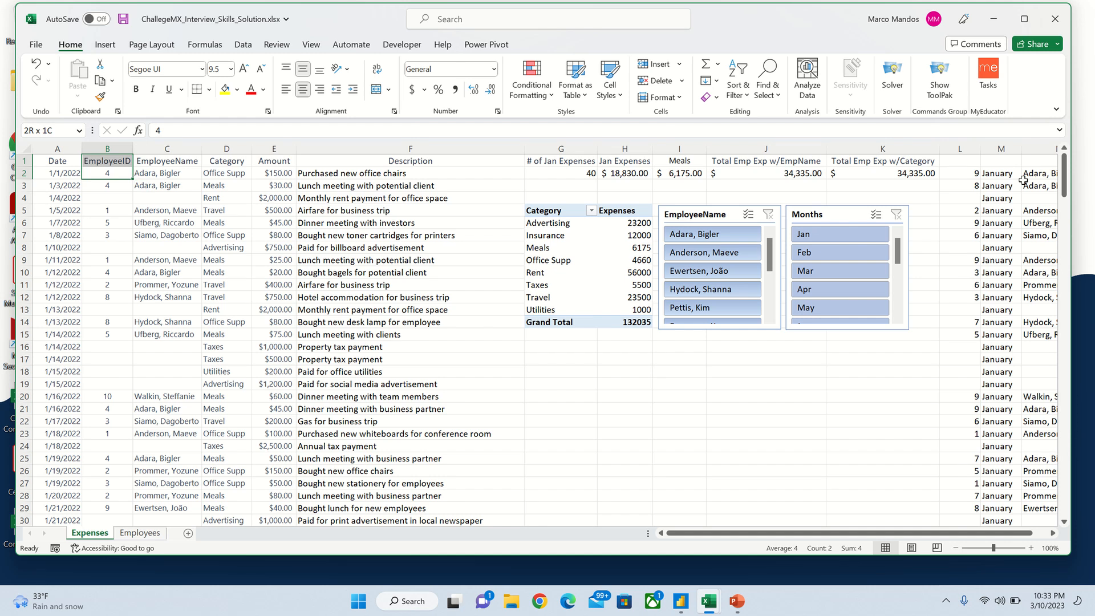
pyautogui.click(1035, 171)
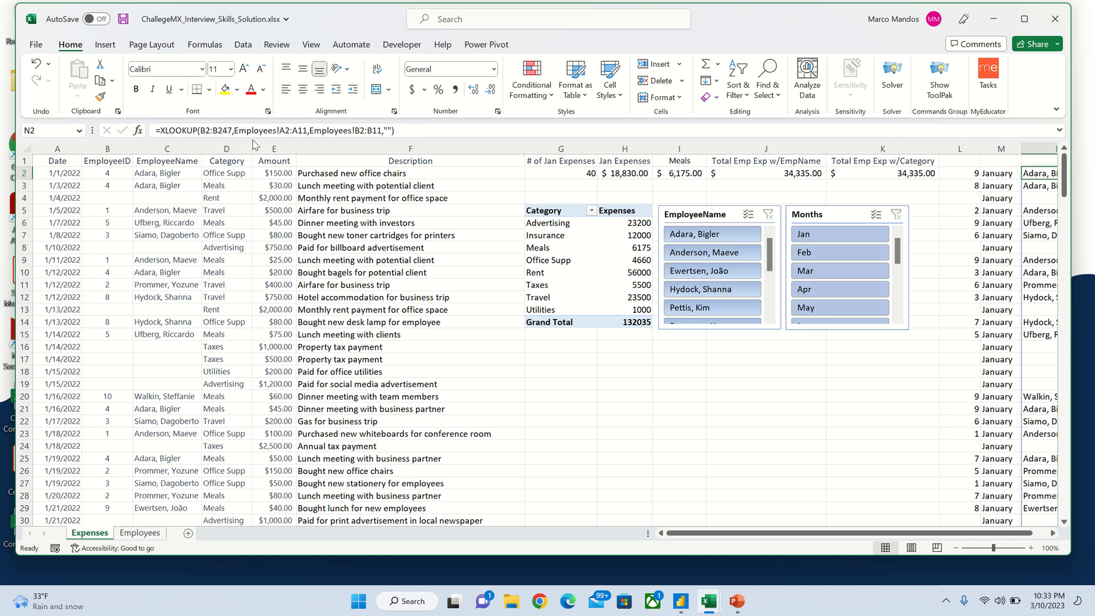
pyautogui.click(150, 533)
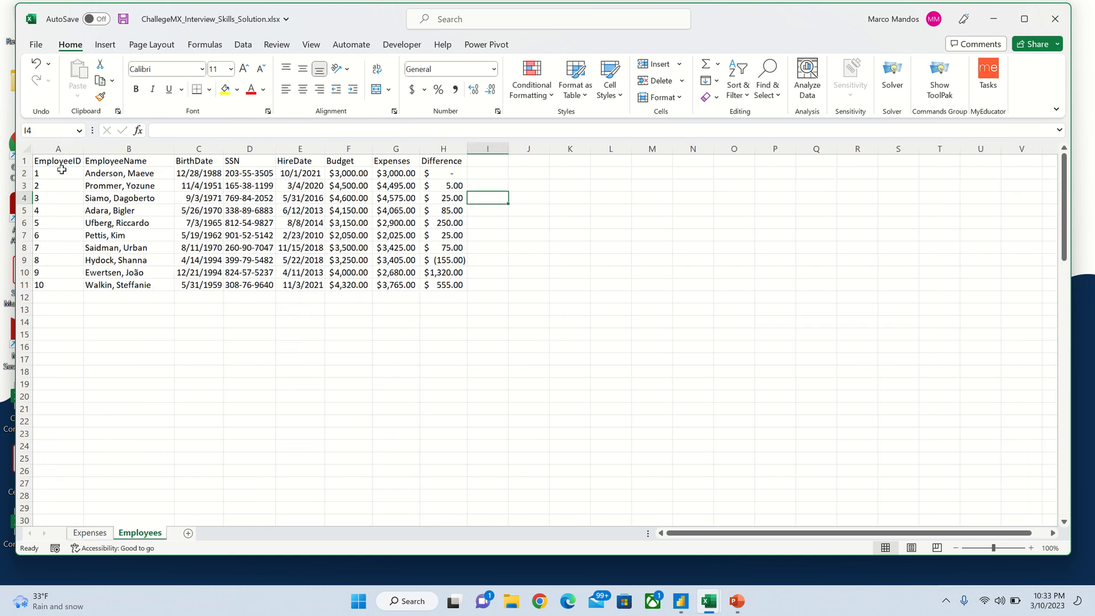
pyautogui.click(94, 536)
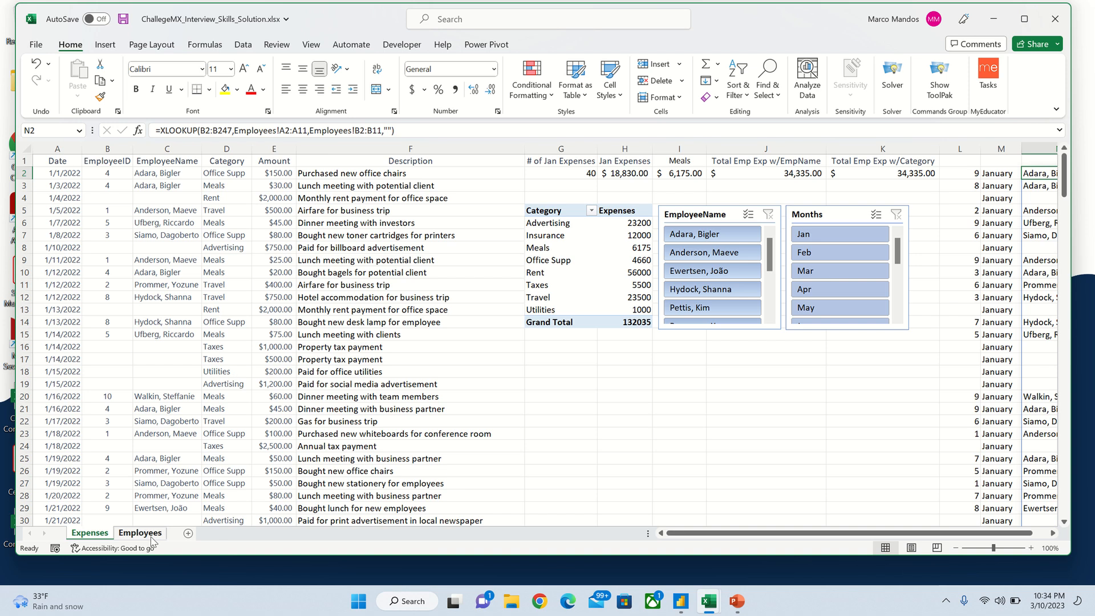
pyautogui.click(140, 532)
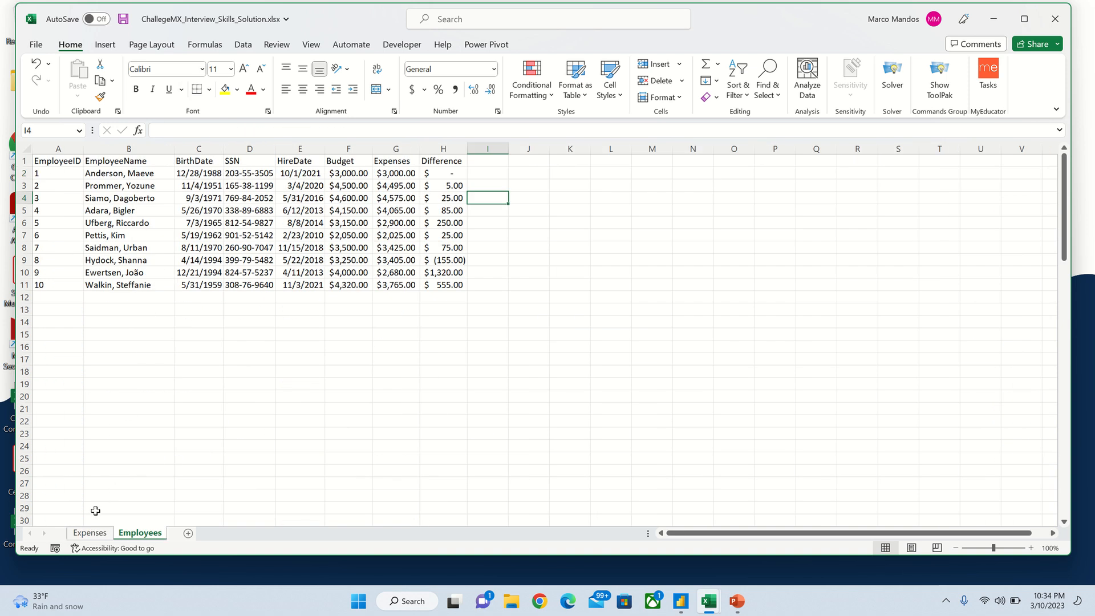
pyautogui.click(89, 532)
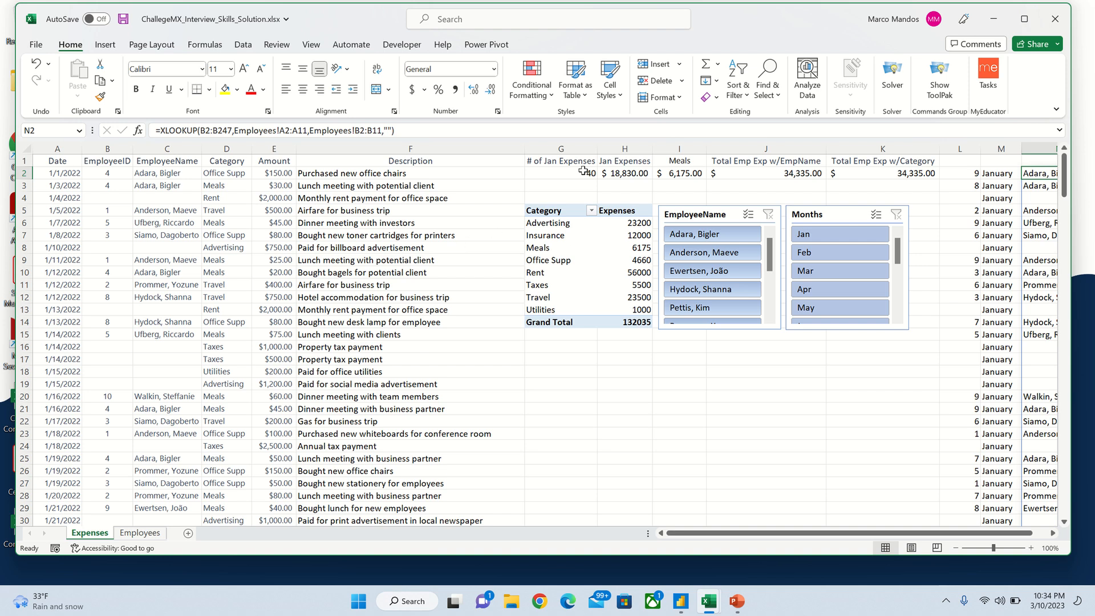
pyautogui.click(558, 163)
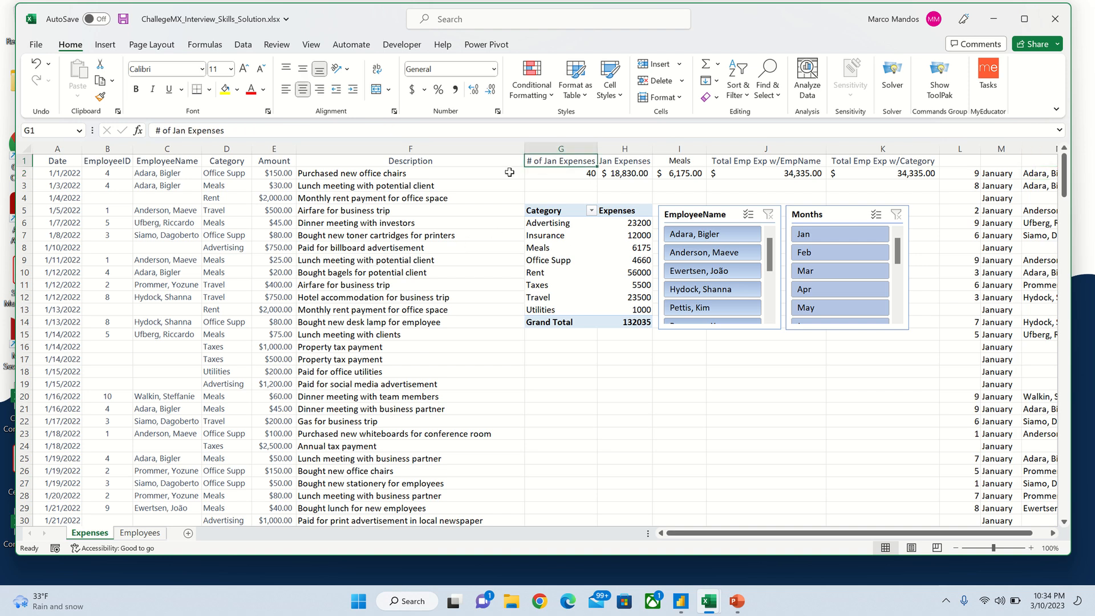
pyautogui.click(566, 172)
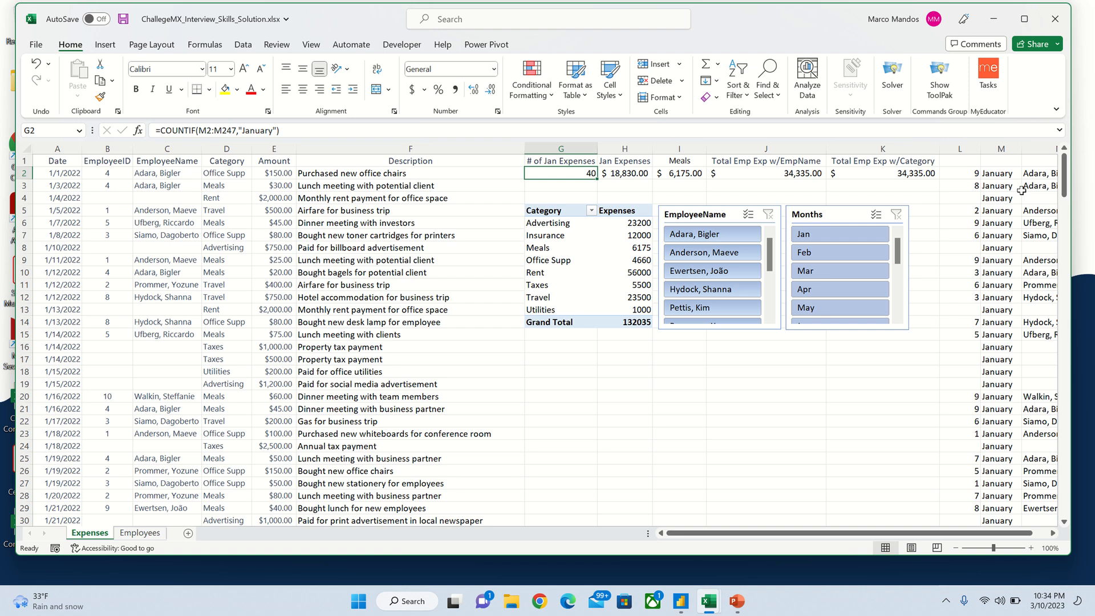
pyautogui.click(1004, 175)
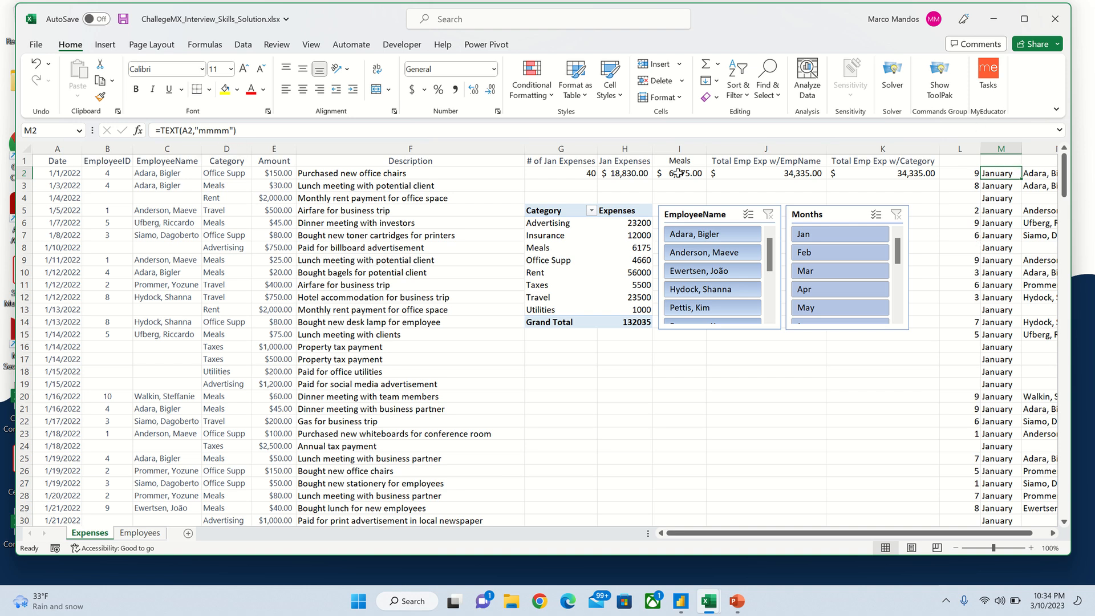
pyautogui.click(586, 173)
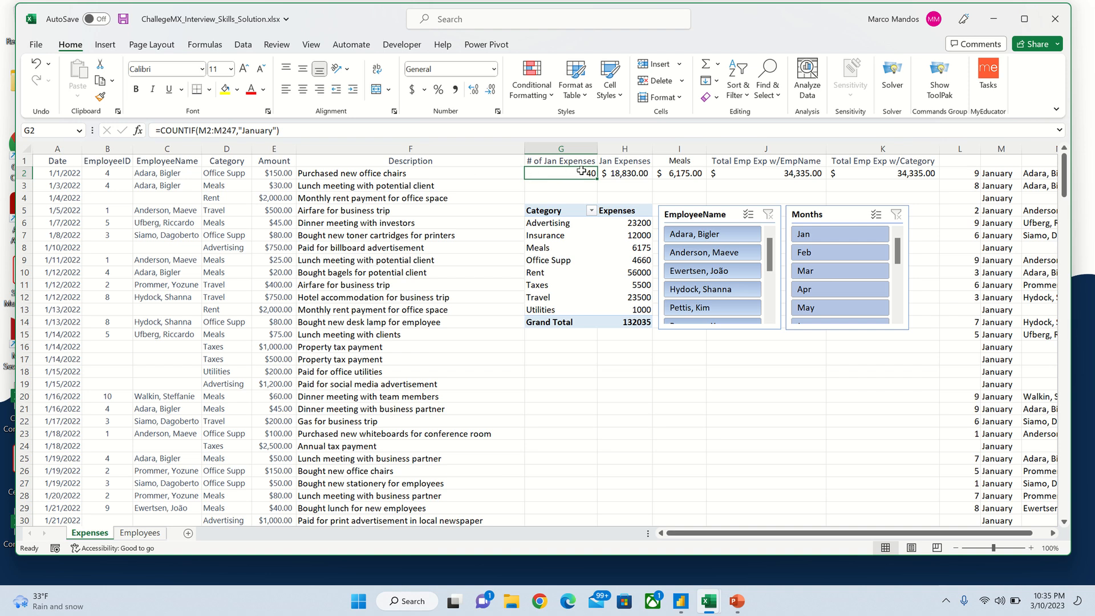
pyautogui.click(616, 173)
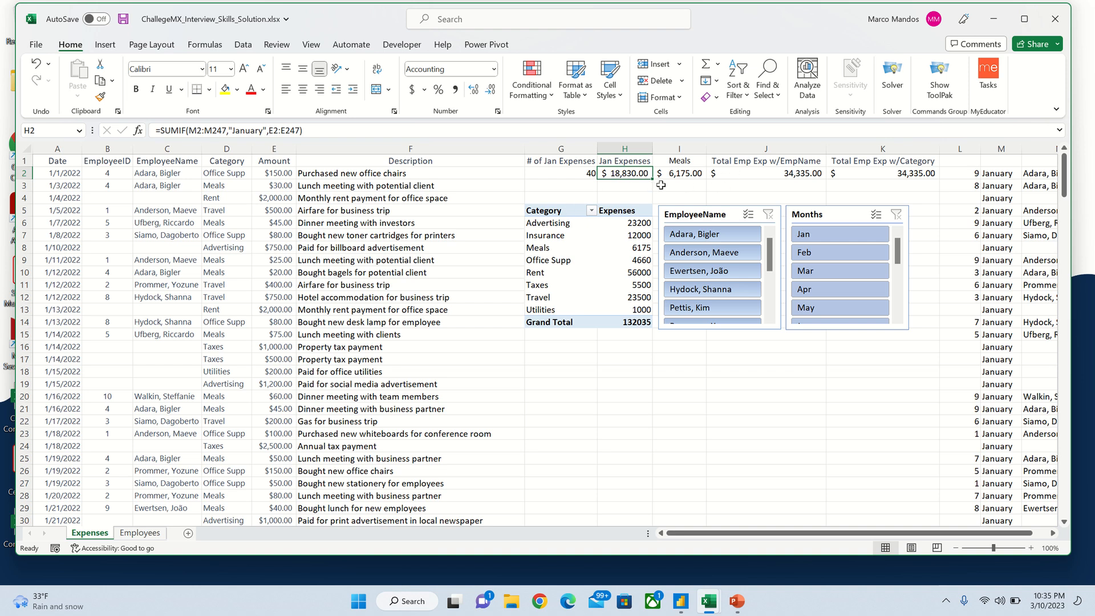
pyautogui.click(689, 174)
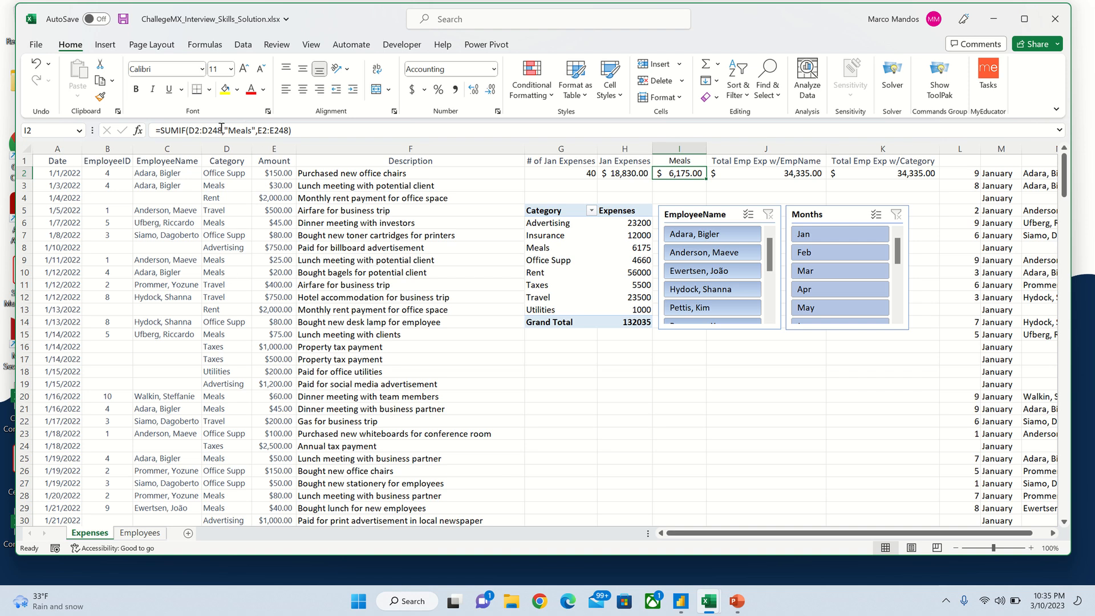
pyautogui.click(137, 130)
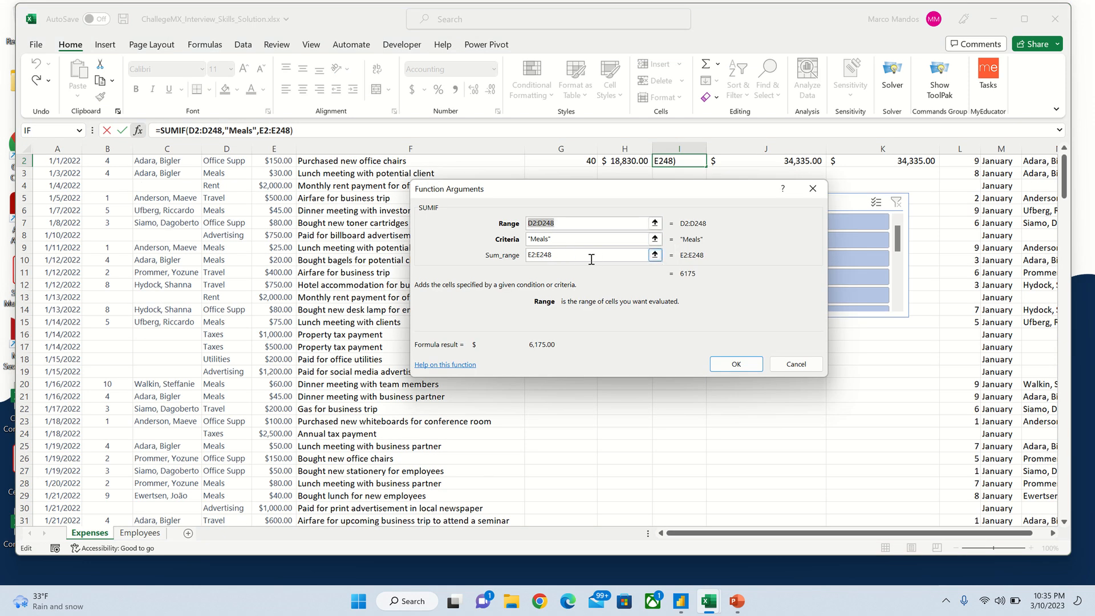
pyautogui.scroll(1, 353, 182)
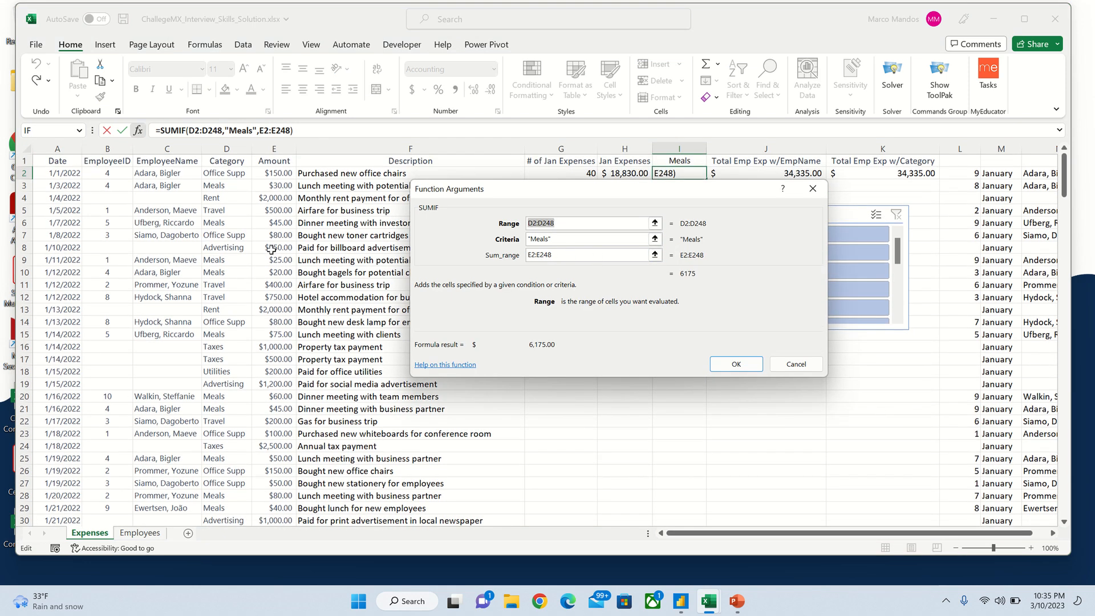
pyautogui.click(813, 189)
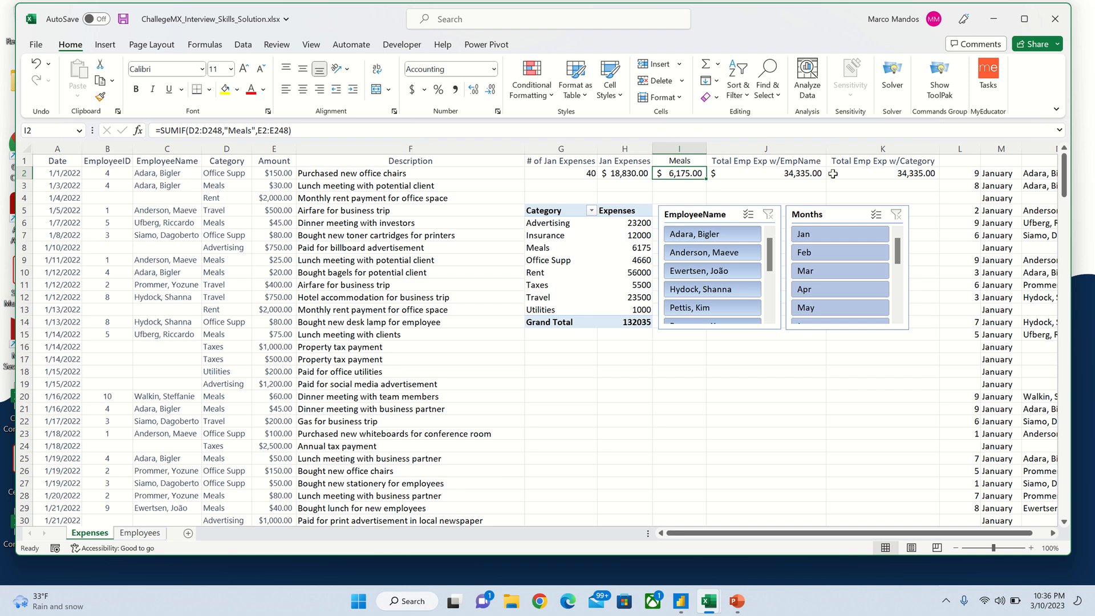
pyautogui.click(810, 161)
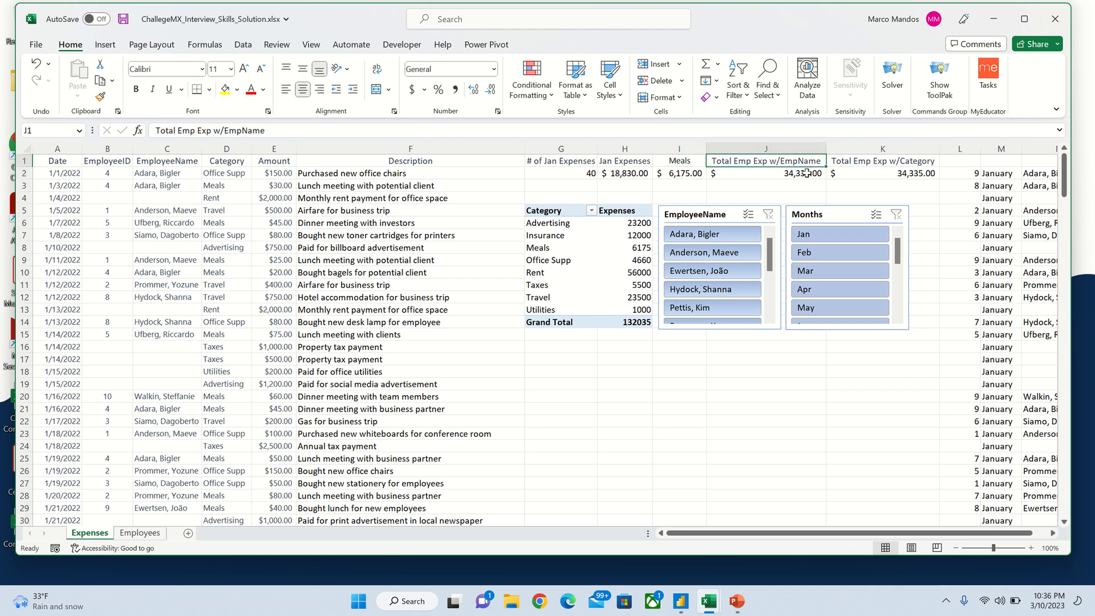
pyautogui.click(805, 173)
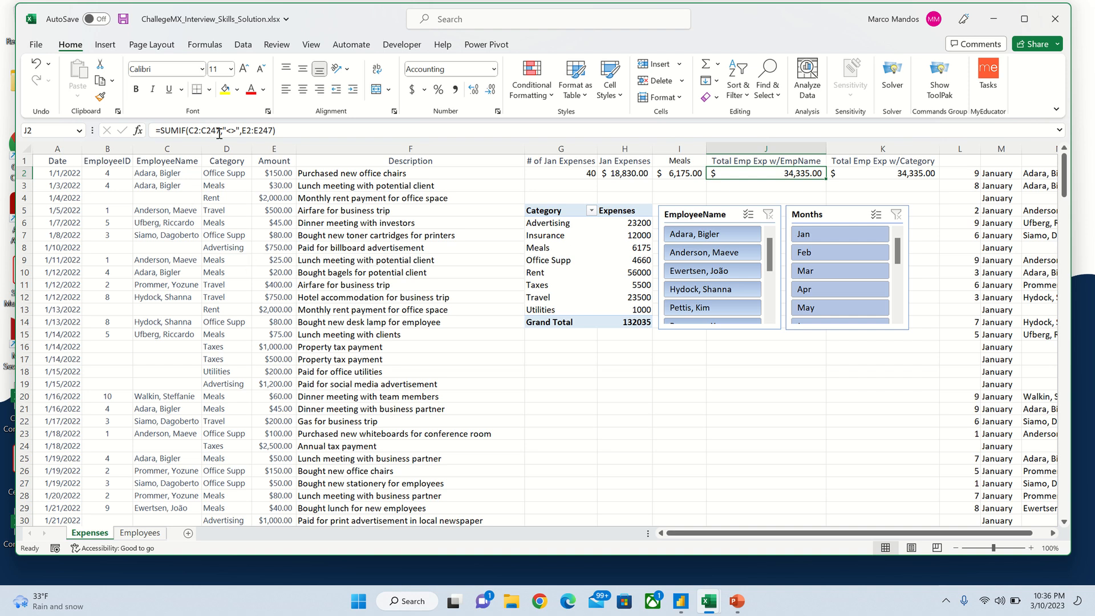
pyautogui.click(138, 130)
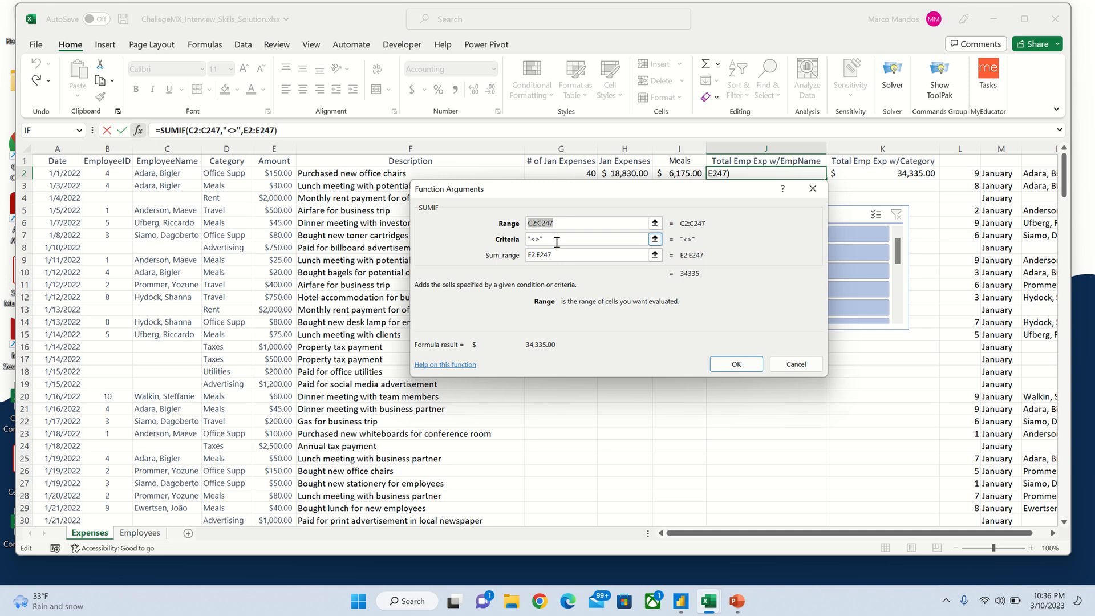
pyautogui.click(591, 242)
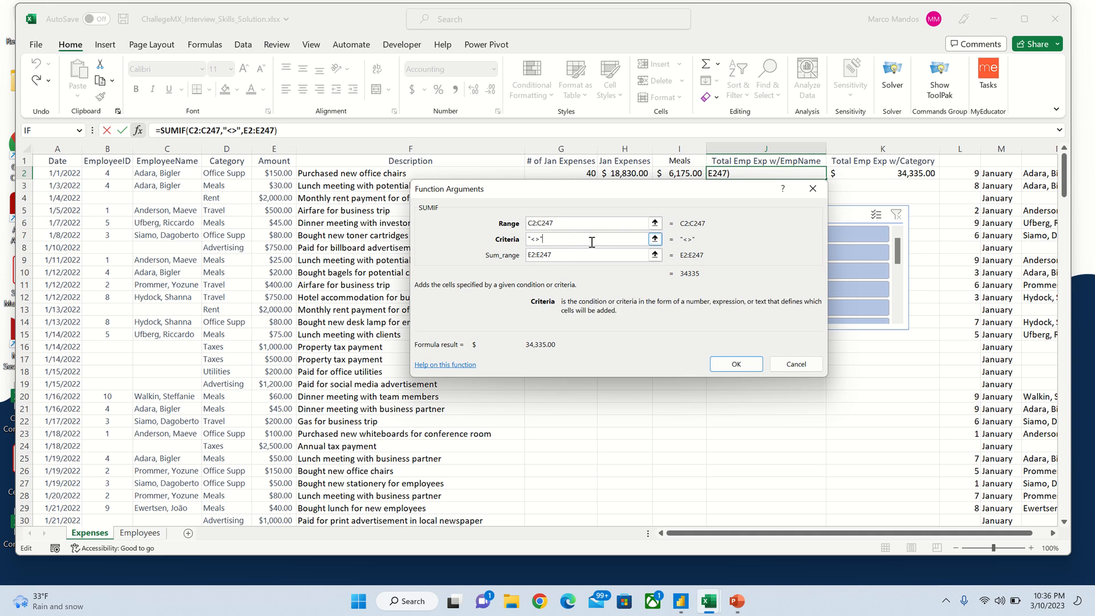
pyautogui.click(590, 253)
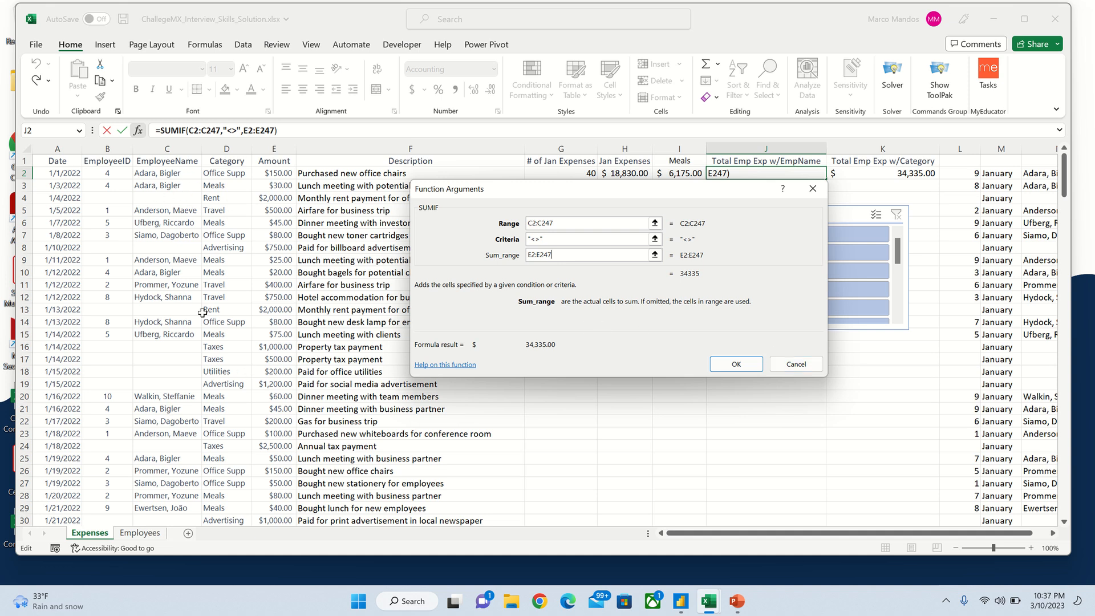
pyautogui.click(724, 363)
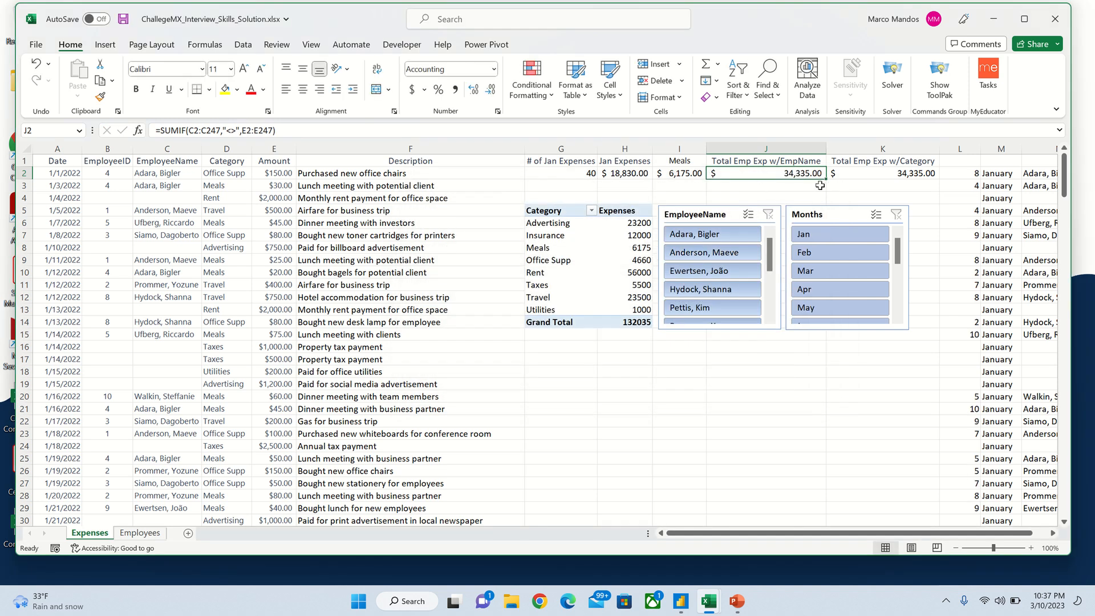
pyautogui.click(893, 176)
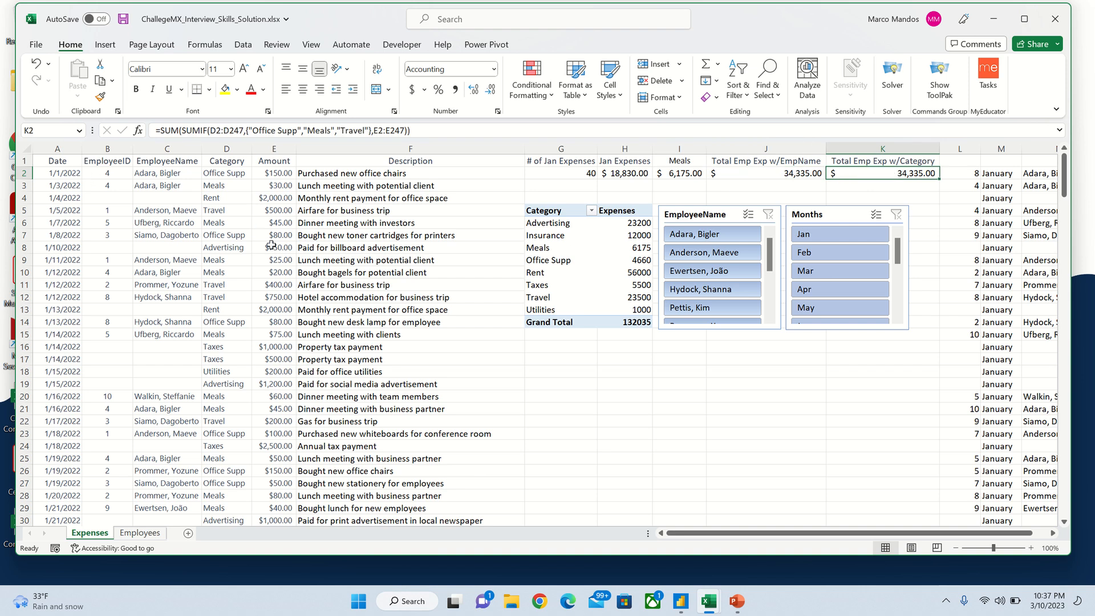
pyautogui.doubleClick(247, 129)
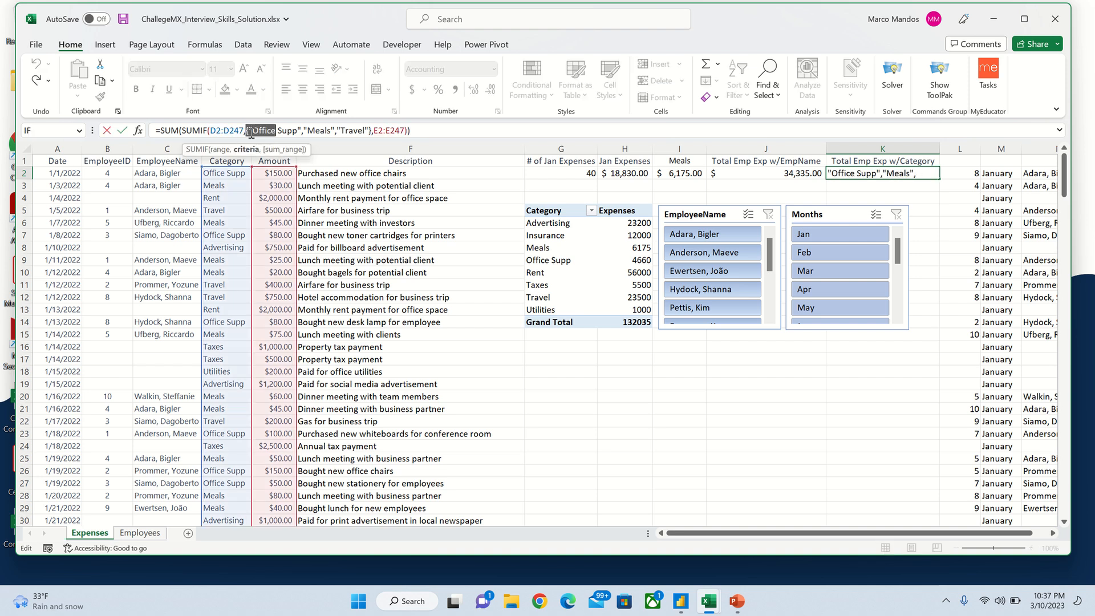
pyautogui.click(412, 131)
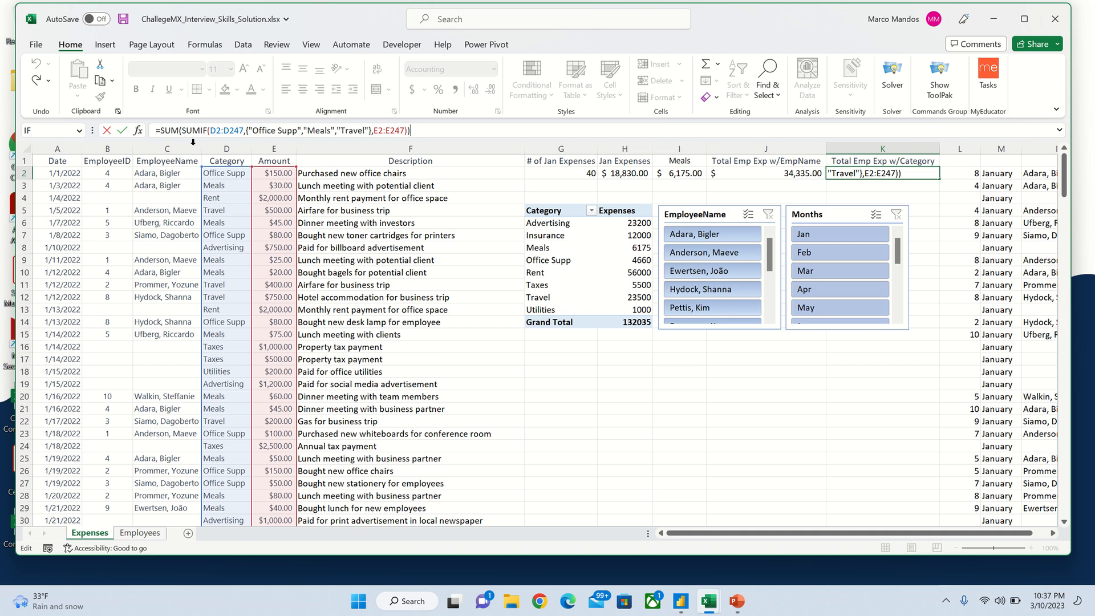
pyautogui.click(137, 130)
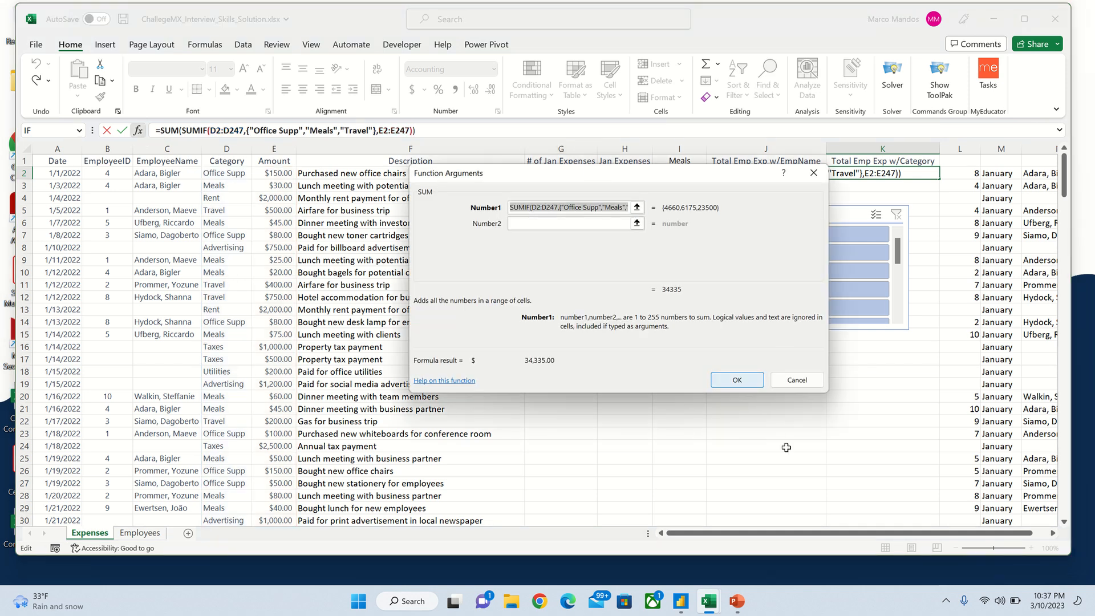
pyautogui.click(729, 380)
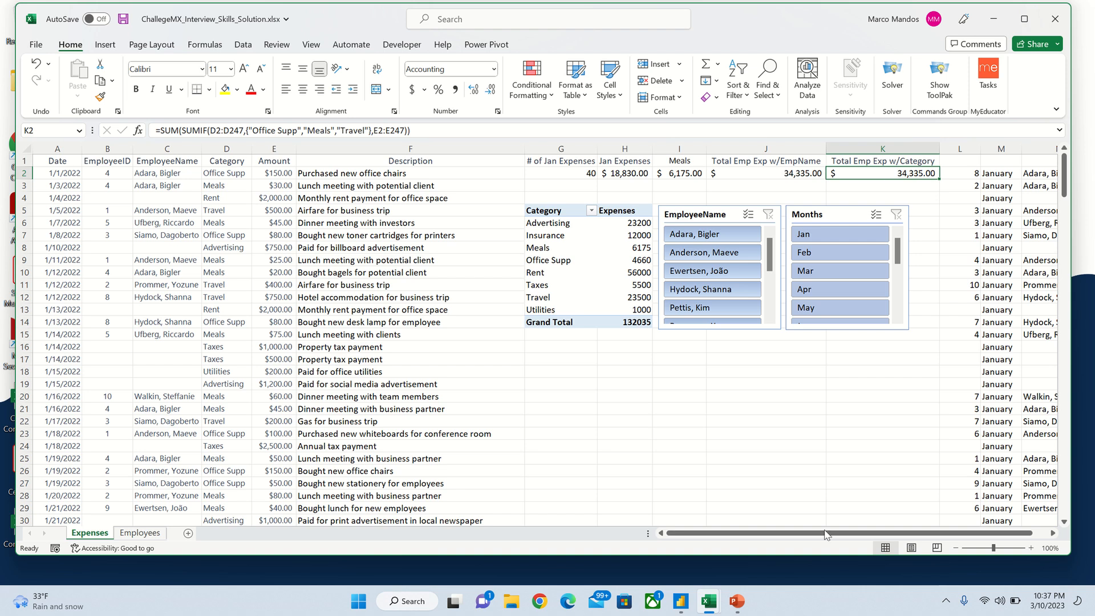
# Step: Check the formula behind L2 and select the existing category expenses pivot table
pyautogui.moveTo(804, 536); pyautogui.dragTo(819, 537)
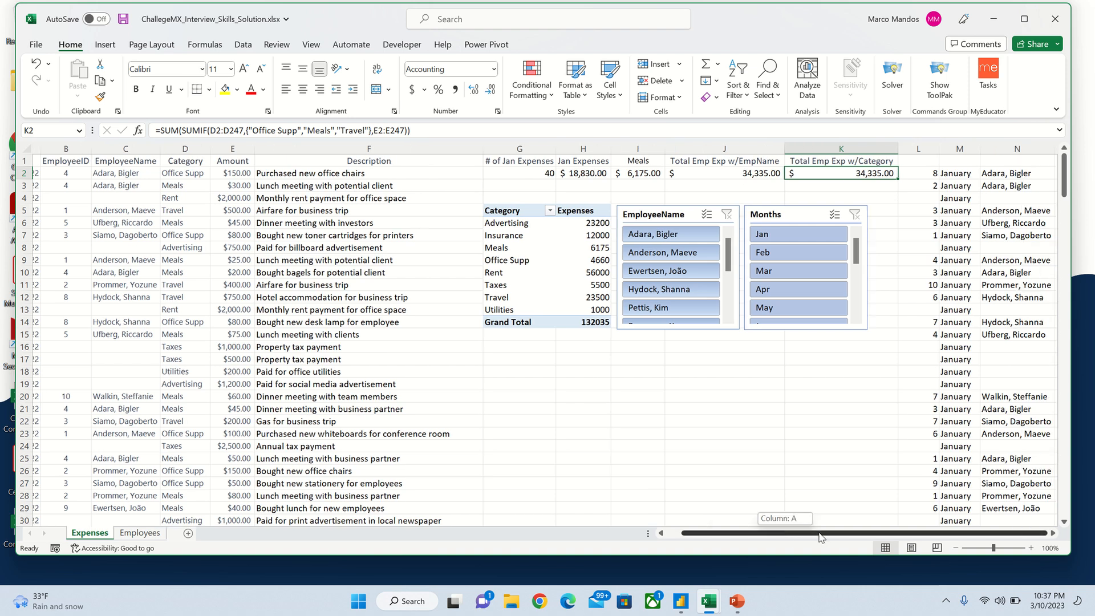
pyautogui.click(925, 174)
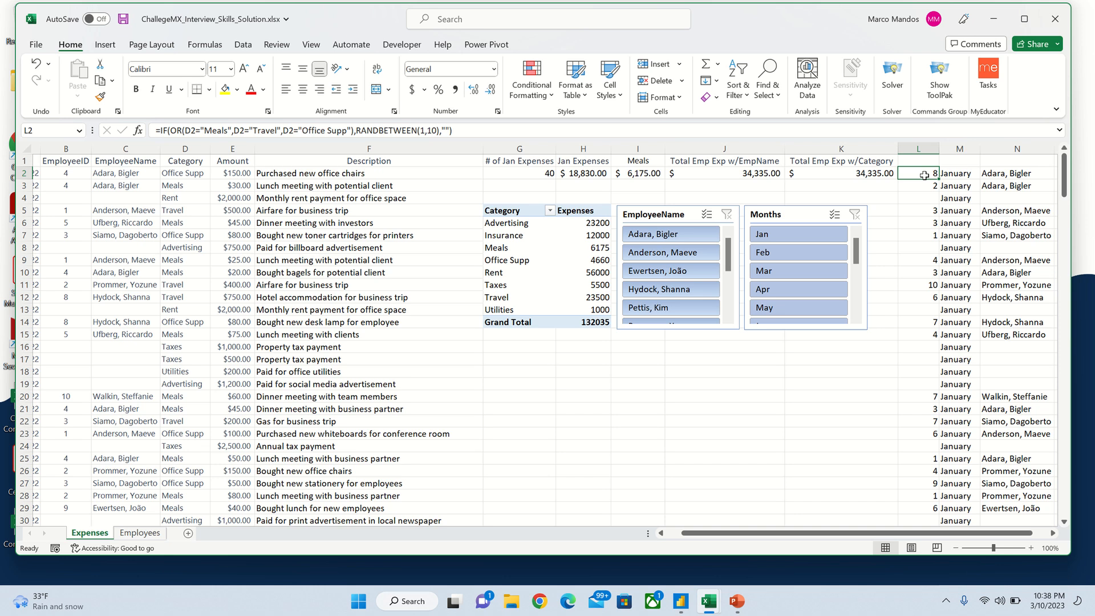
pyautogui.click(505, 208)
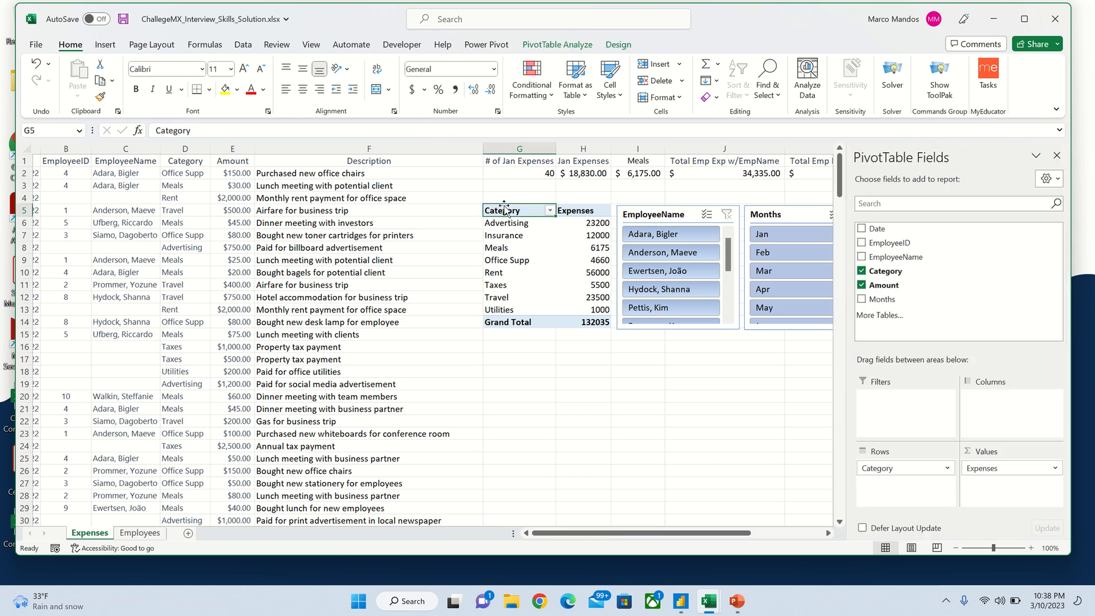
# Step: Select the entire Category and Amount columns as the source for a new pivot
pyautogui.click(105, 44)
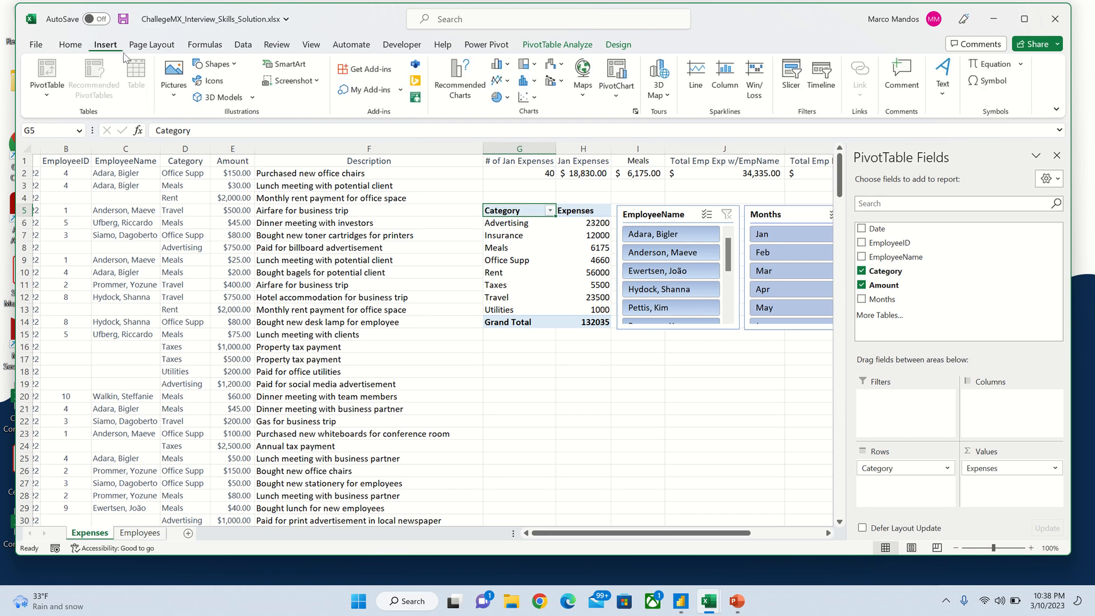
pyautogui.keyDown('shift'); pyautogui.click(198, 148); pyautogui.keyUp('shift')
pyautogui.click(286, 202)
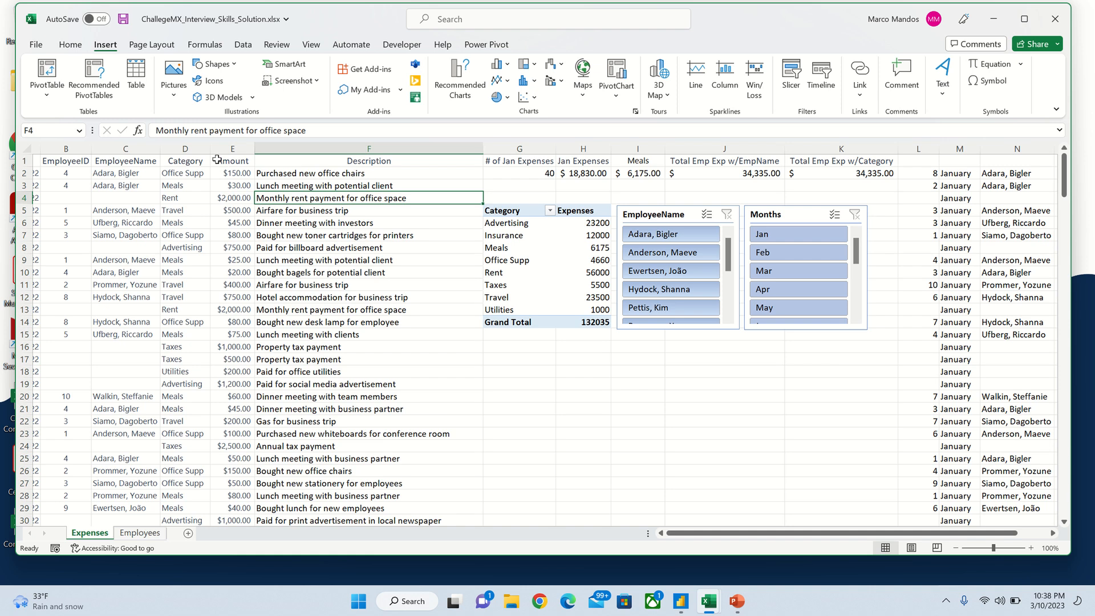
pyautogui.keyDown('shift'); pyautogui.click(198, 148); pyautogui.keyUp('shift')
pyautogui.click(199, 212)
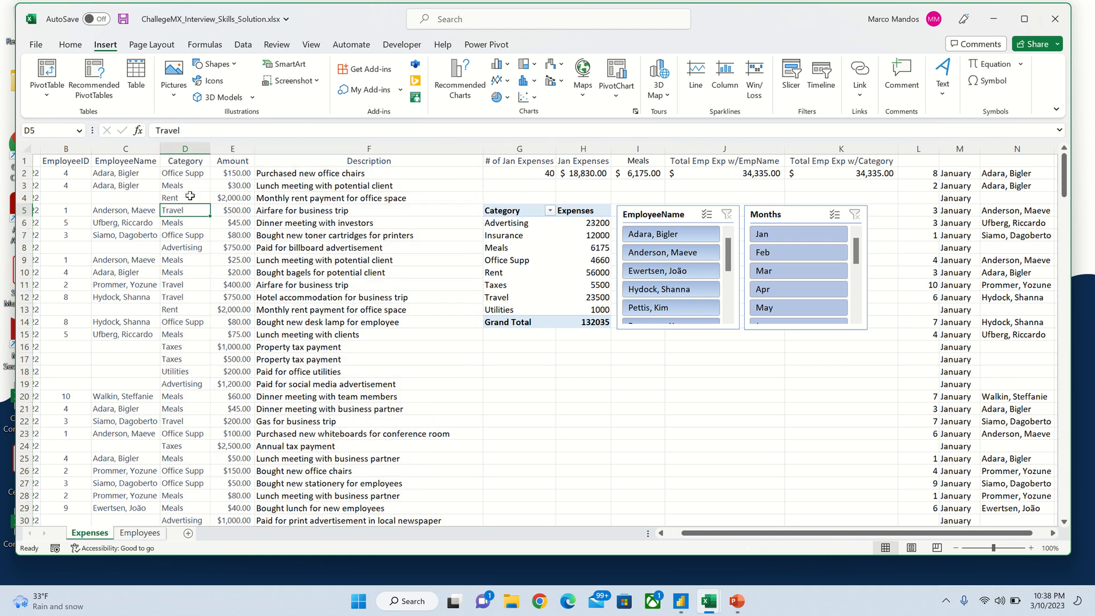
pyautogui.click(175, 147)
pyautogui.keyDown('ctrl'); pyautogui.click(233, 148); pyautogui.keyUp('ctrl')
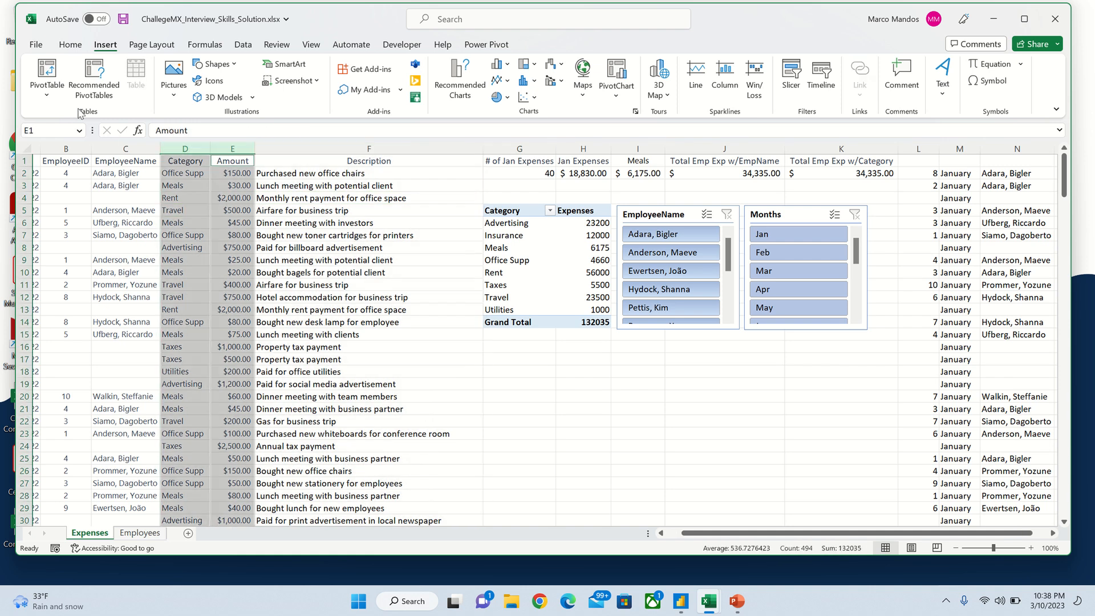
# Step: Start a PivotTable at existing-worksheet cell G18, cancel it, and select the category pivot instead
pyautogui.click(49, 75)
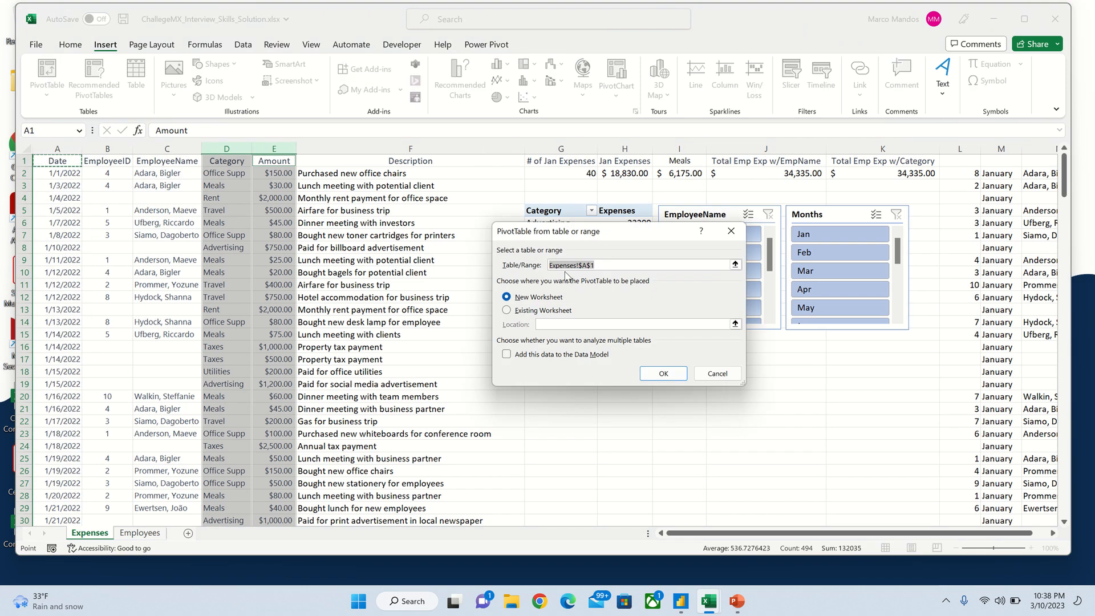
pyautogui.moveTo(627, 228); pyautogui.dragTo(722, 82)
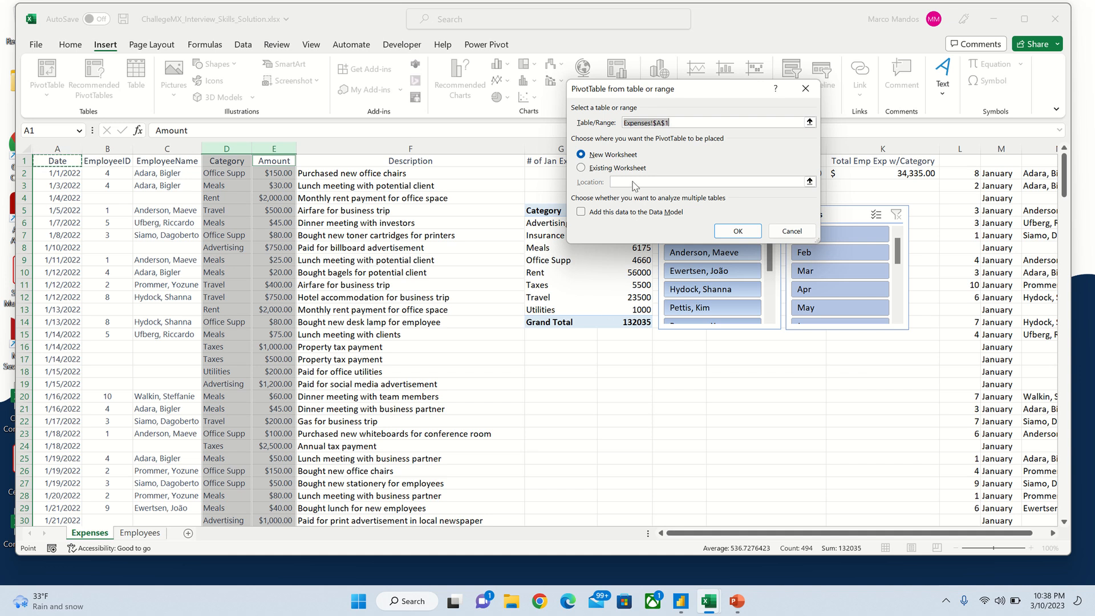
pyautogui.click(602, 172)
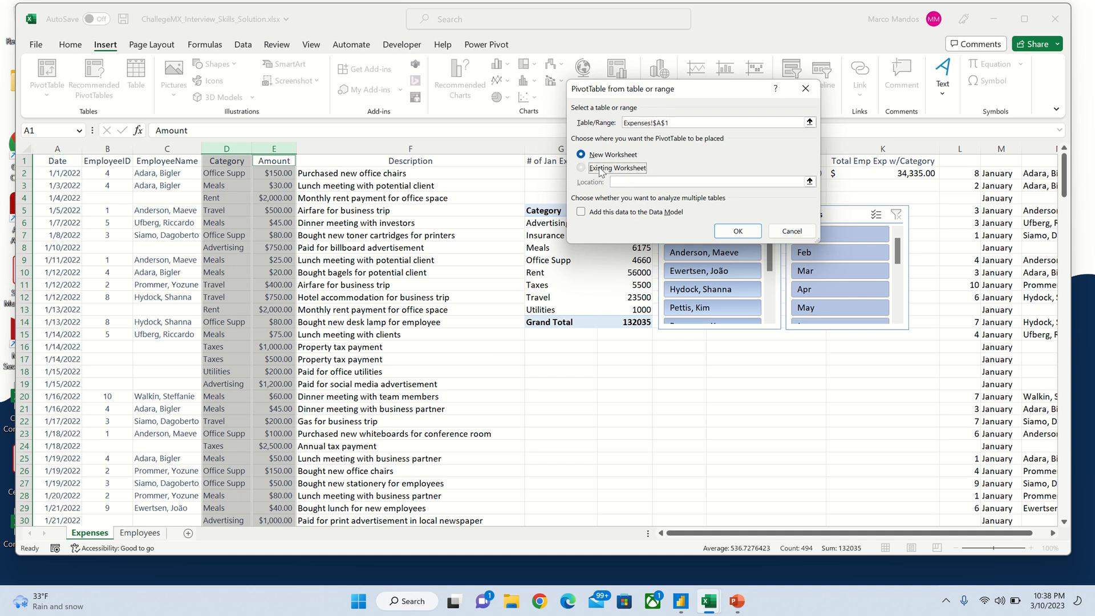
pyautogui.click(547, 368)
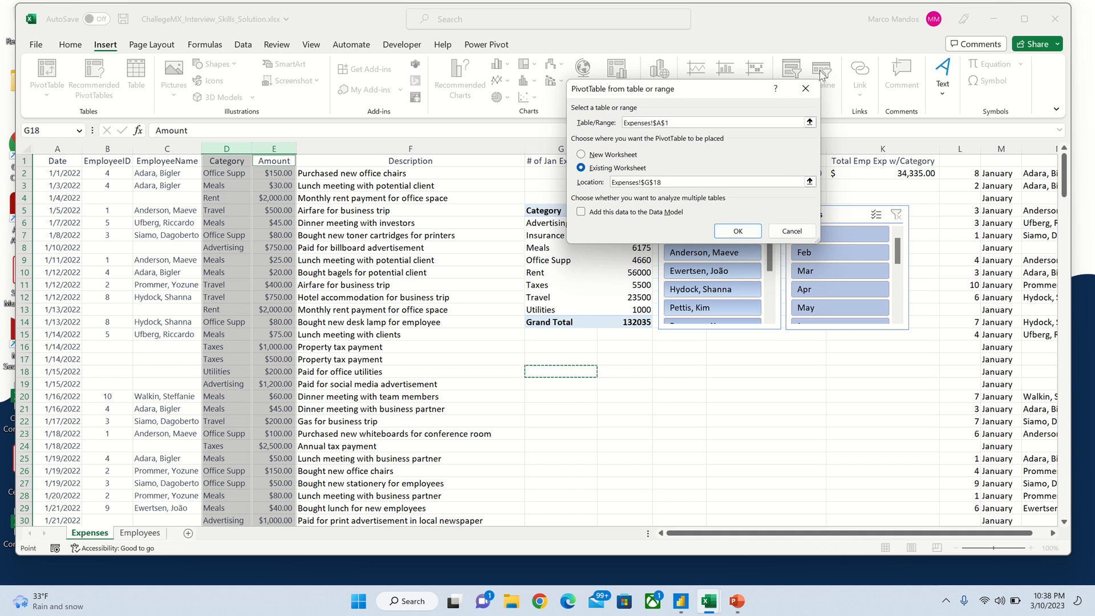
pyautogui.click(805, 88)
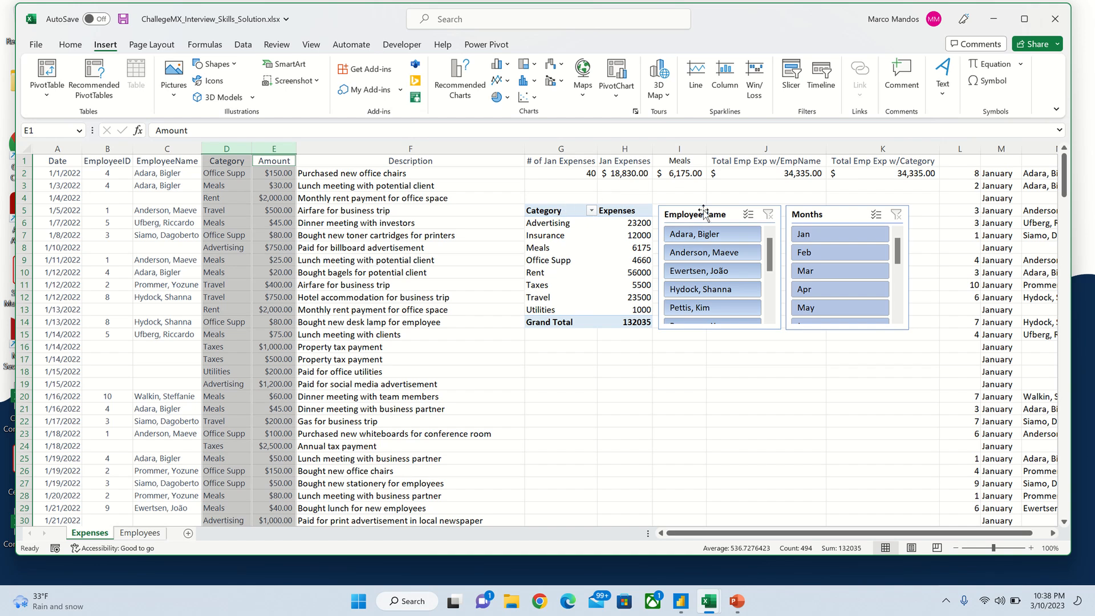
pyautogui.click(561, 210)
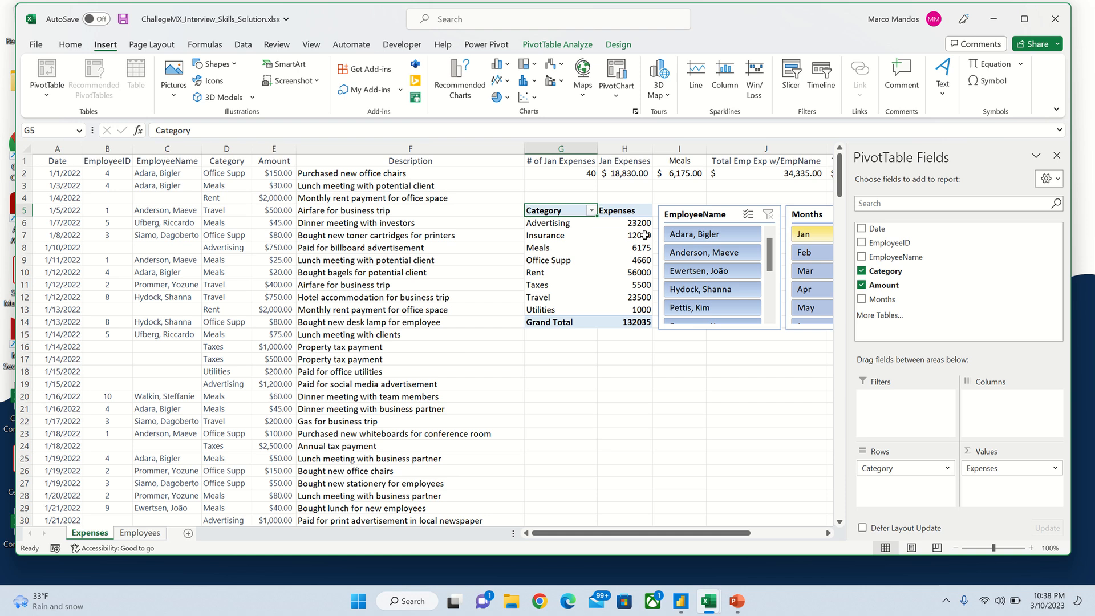
# Step: Open the Insert Slicer field list for the category pivot and close it without adding any
pyautogui.click(720, 216)
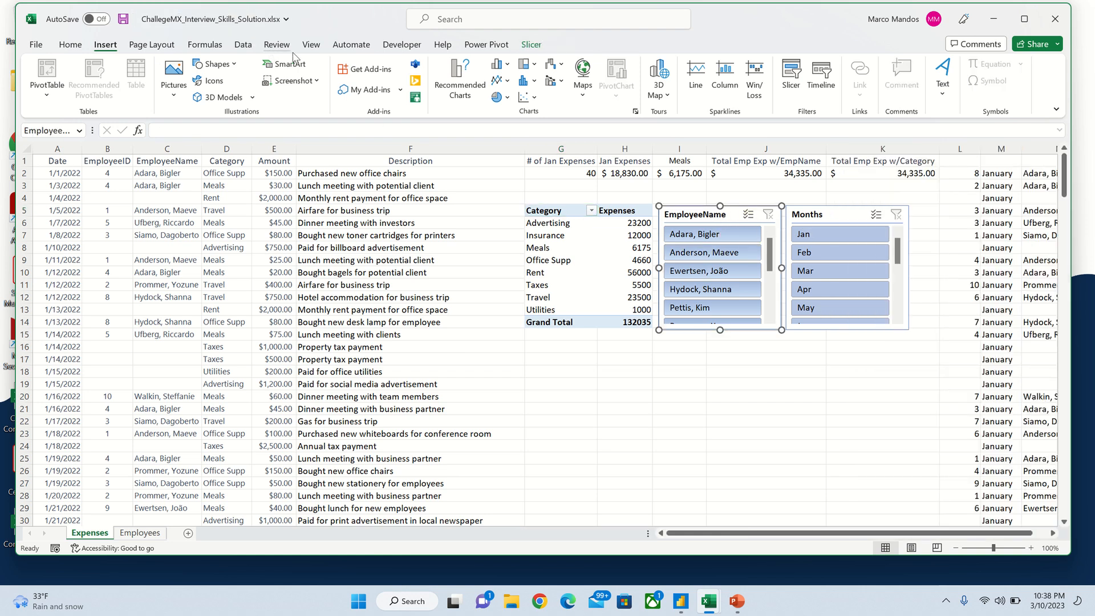
pyautogui.click(557, 209)
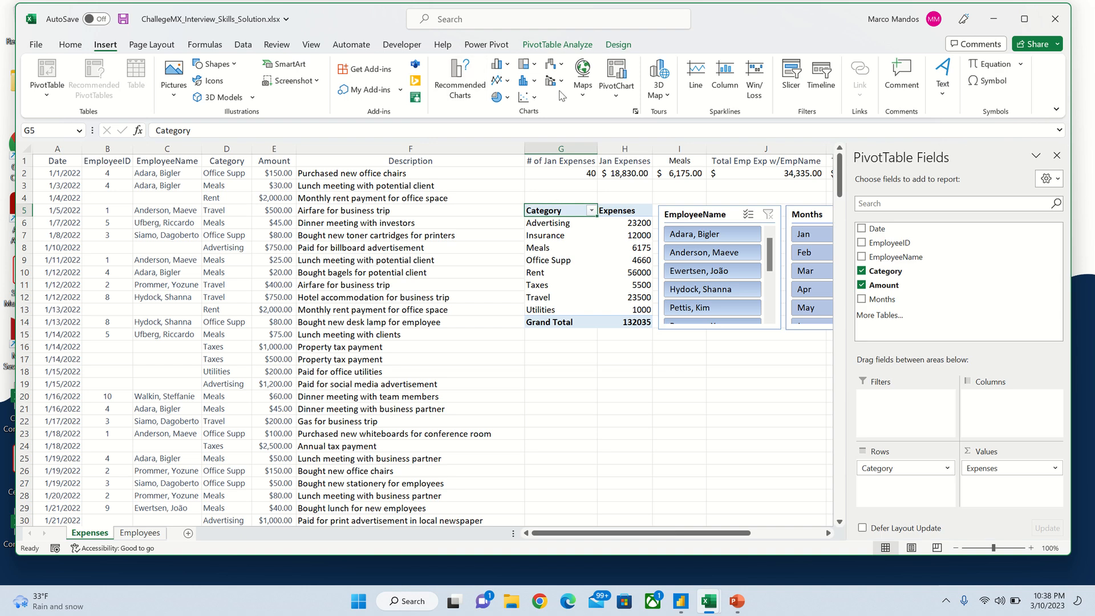
pyautogui.click(563, 45)
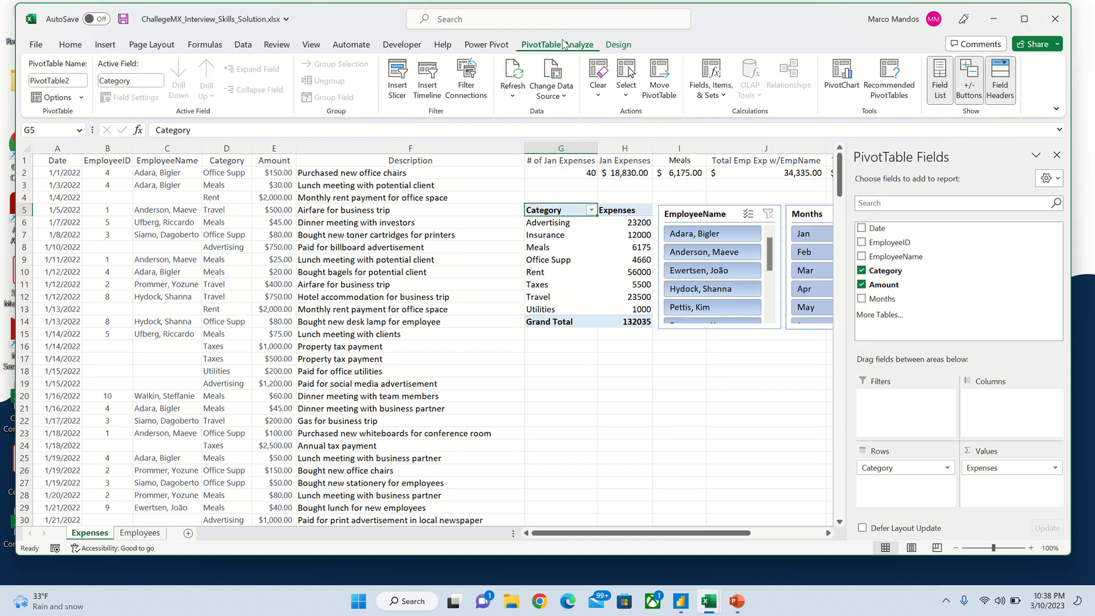
pyautogui.click(409, 87)
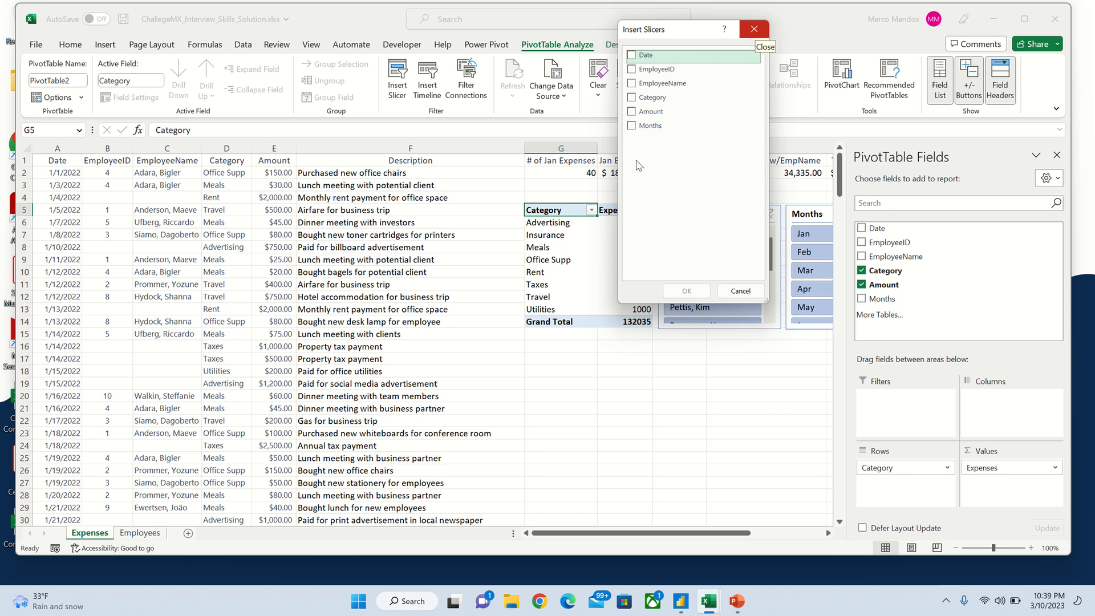
pyautogui.click(759, 30)
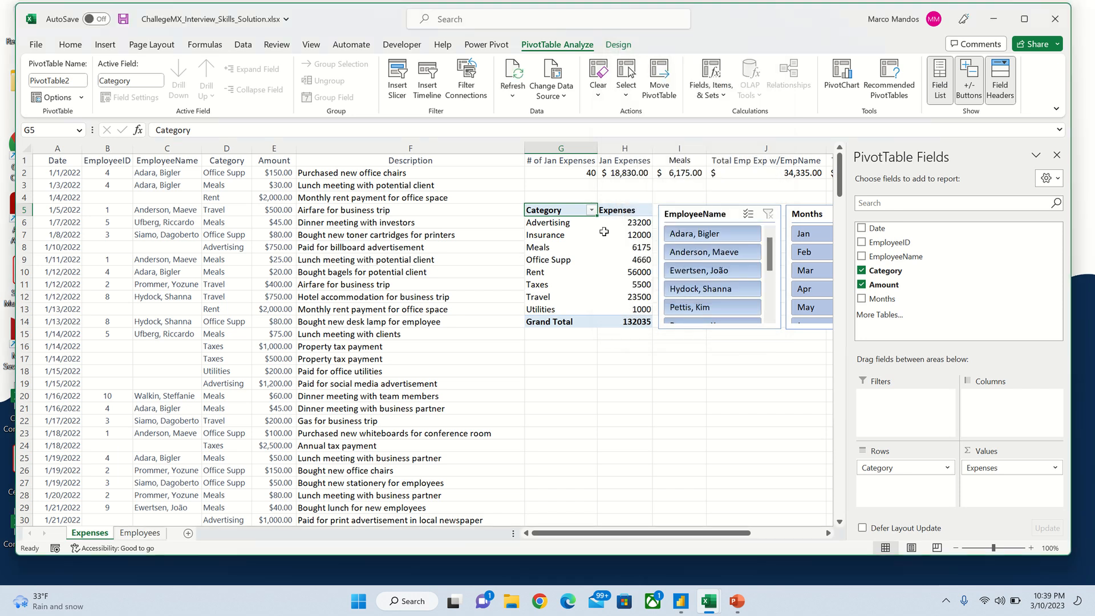
# Step: Add Months to the pivot rows, remove it again, then view the Employees sheet
pyautogui.click(861, 228)
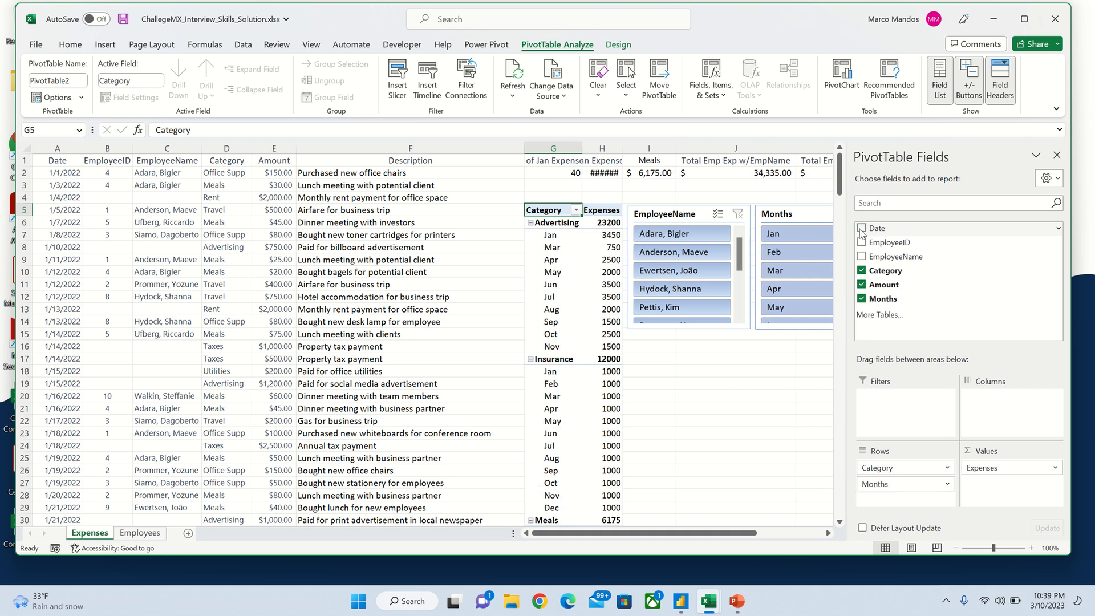
pyautogui.click(861, 298)
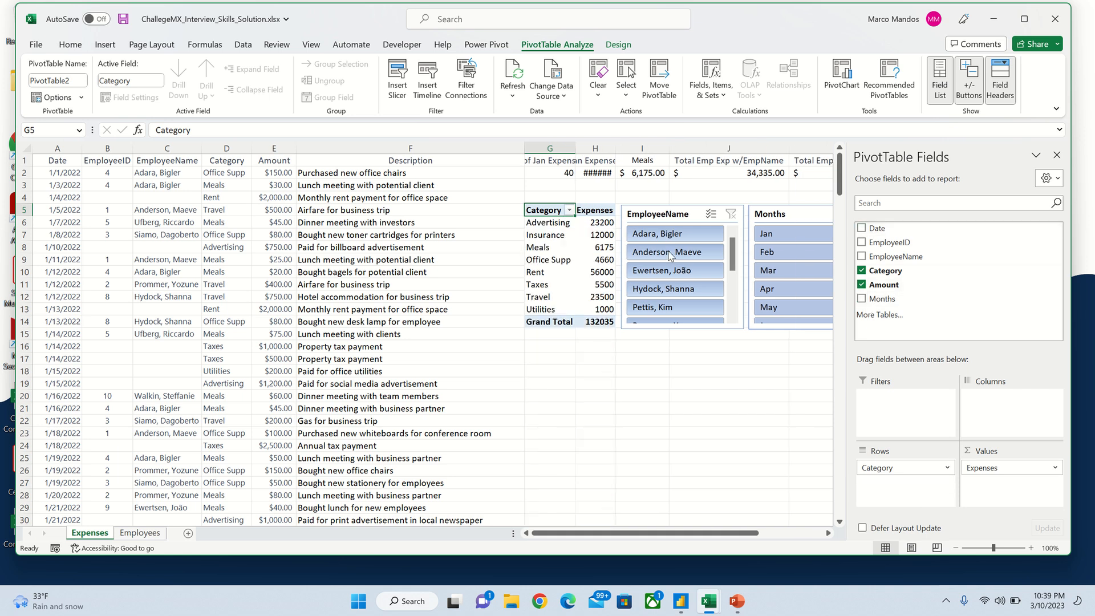
pyautogui.click(662, 214)
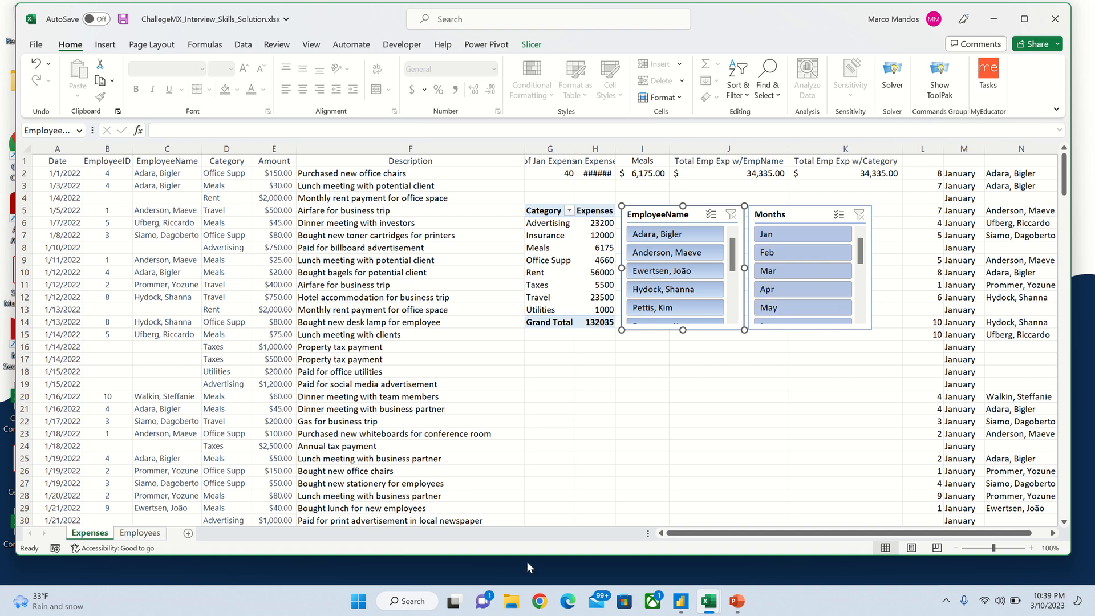
pyautogui.click(139, 533)
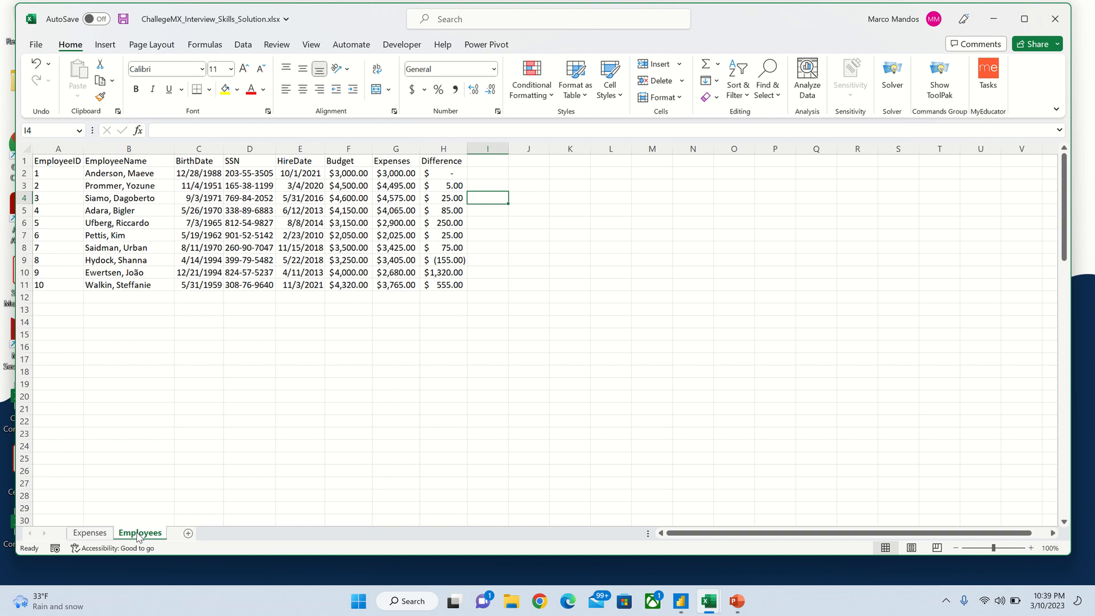
pyautogui.click(395, 163)
pyautogui.click(395, 174)
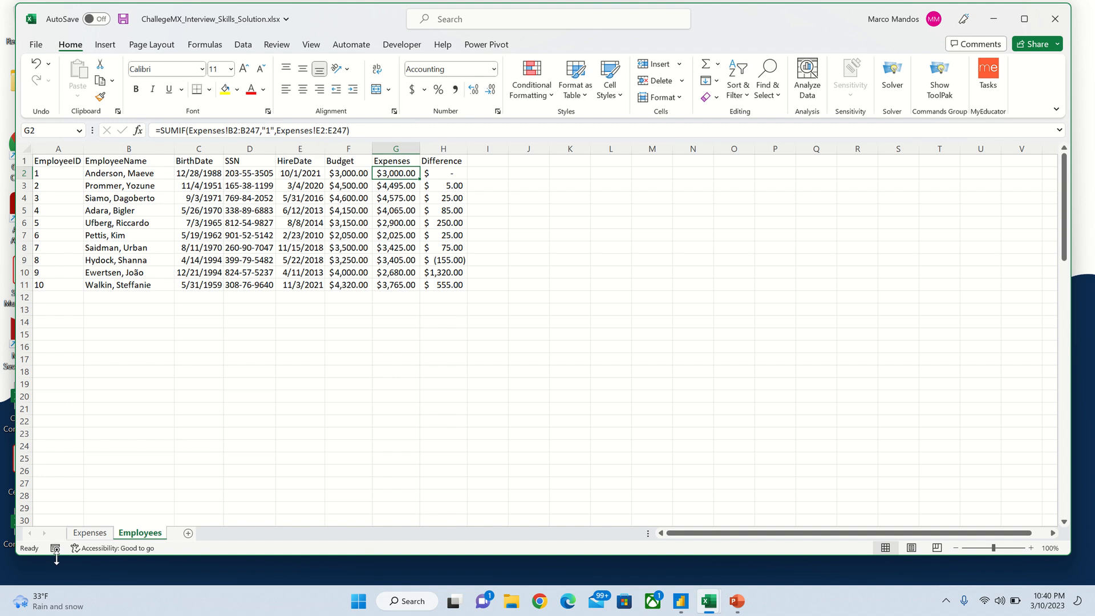
pyautogui.click(95, 533)
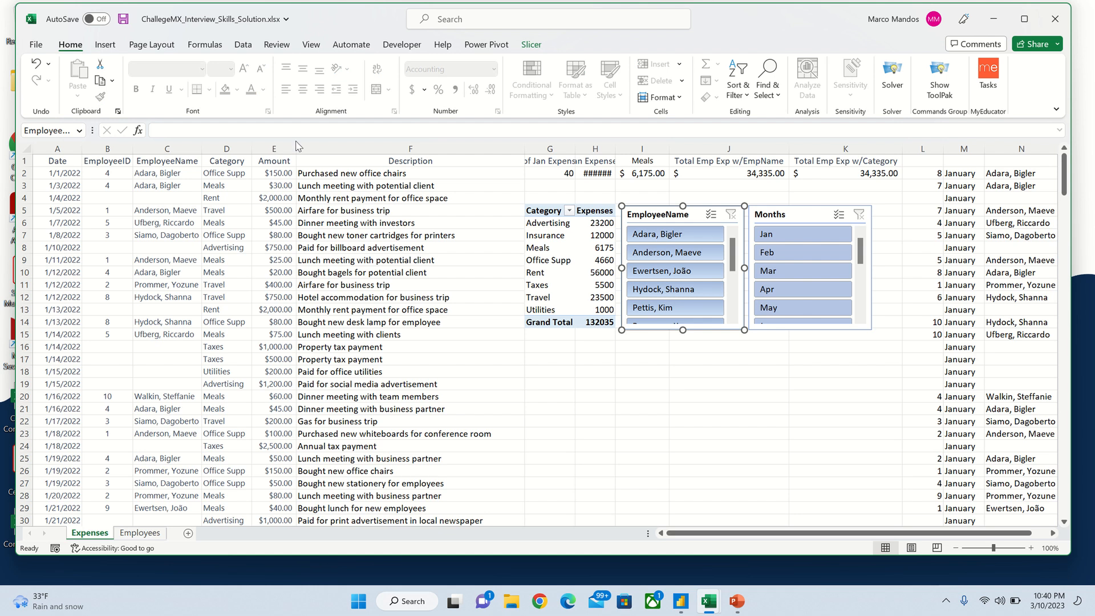
pyautogui.click(140, 533)
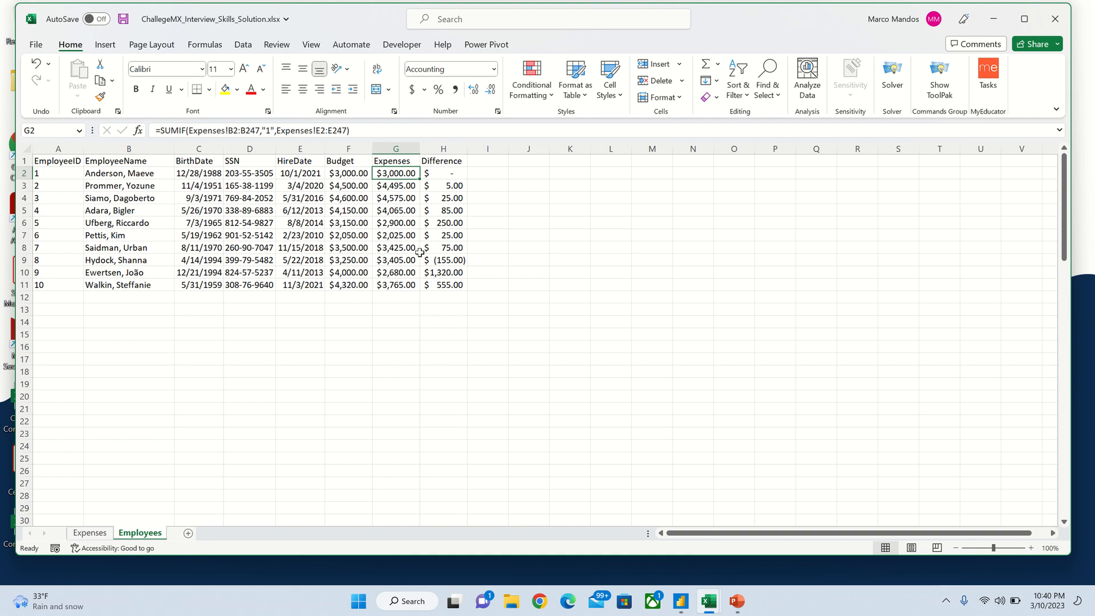
pyautogui.click(451, 172)
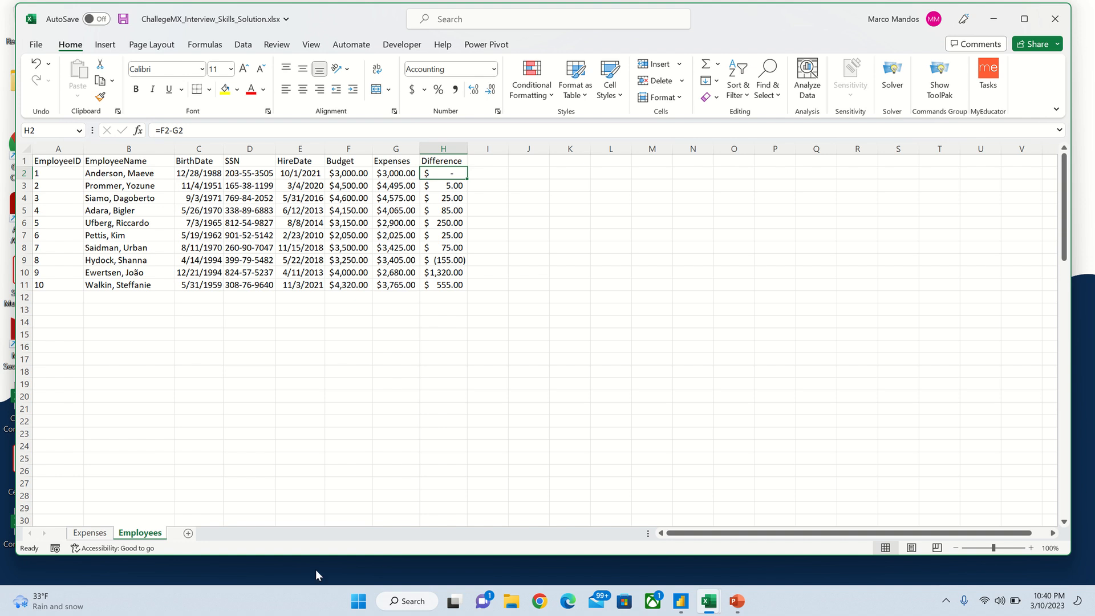
pyautogui.moveTo(682, 608)
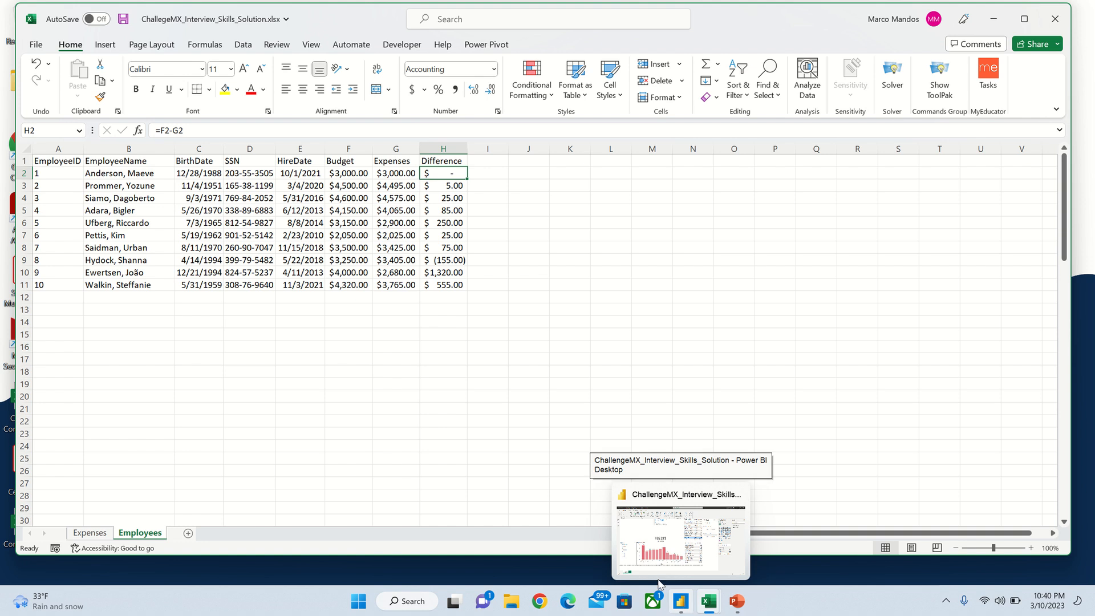
# Step: Switch to Power BI Desktop showing the ChallengeMX_Interview_Skills_Solution expenses report
pyautogui.click(681, 602)
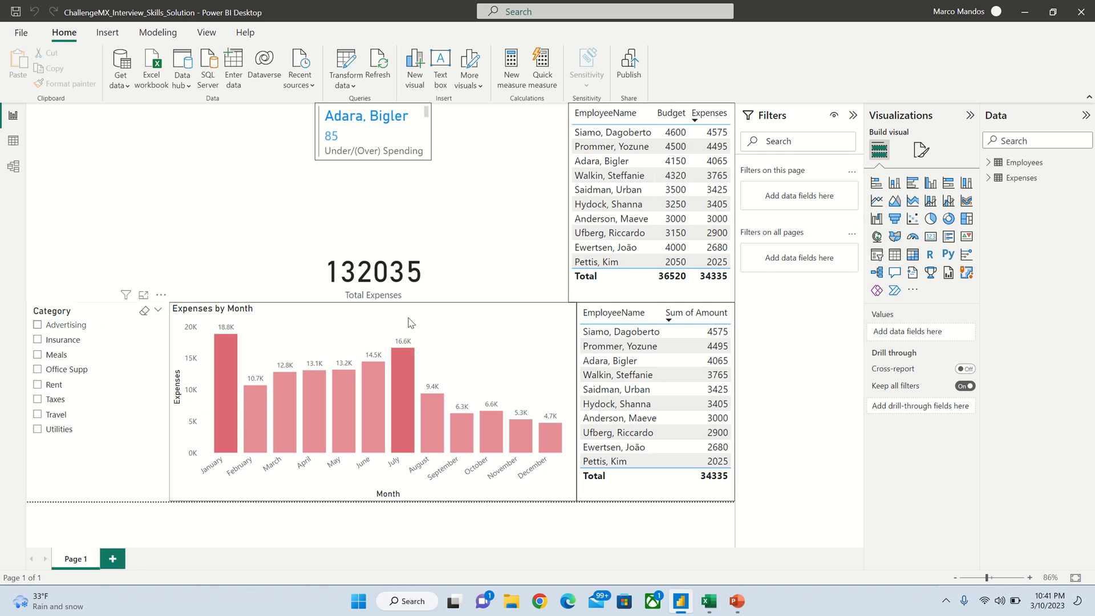
# Step: Clear the Advertising selection in the Category slicer so all categories show, totalling 132035
pyautogui.click(37, 325)
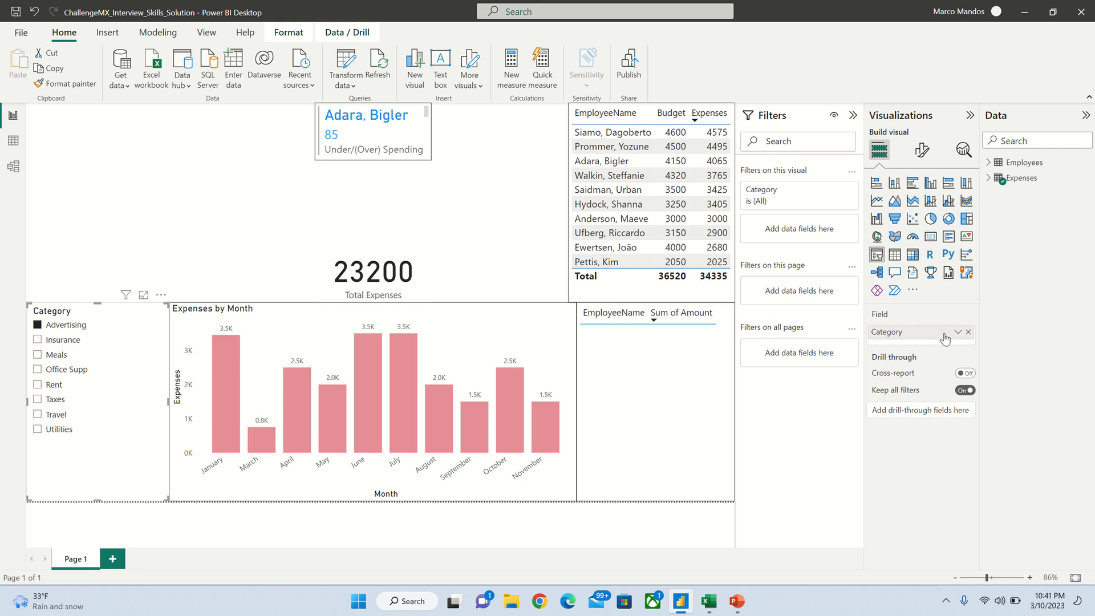
pyautogui.click(988, 179)
pyautogui.click(989, 179)
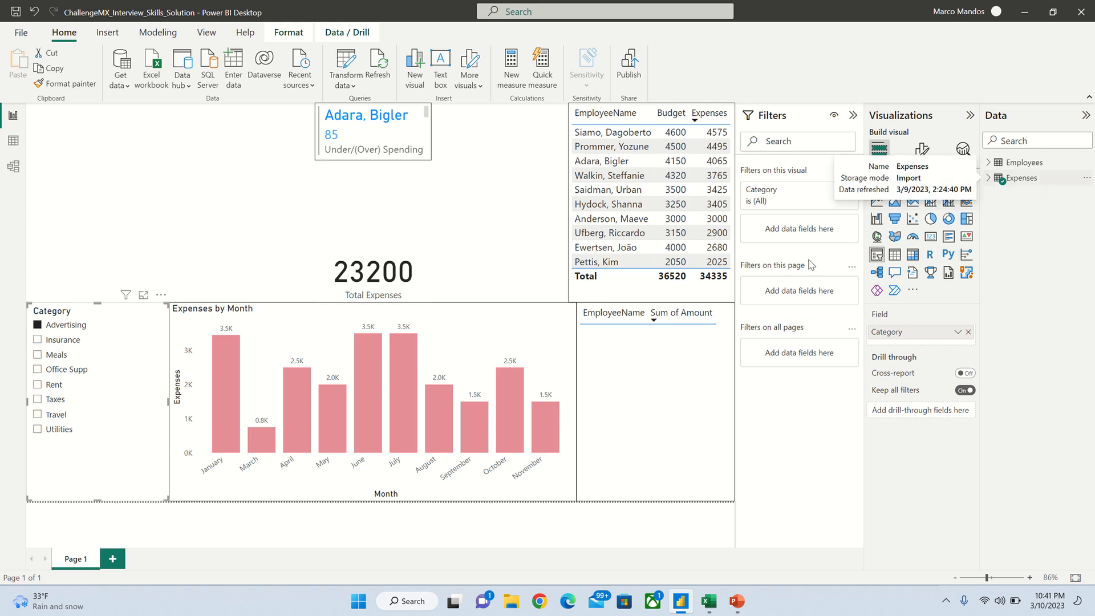
pyautogui.click(490, 313)
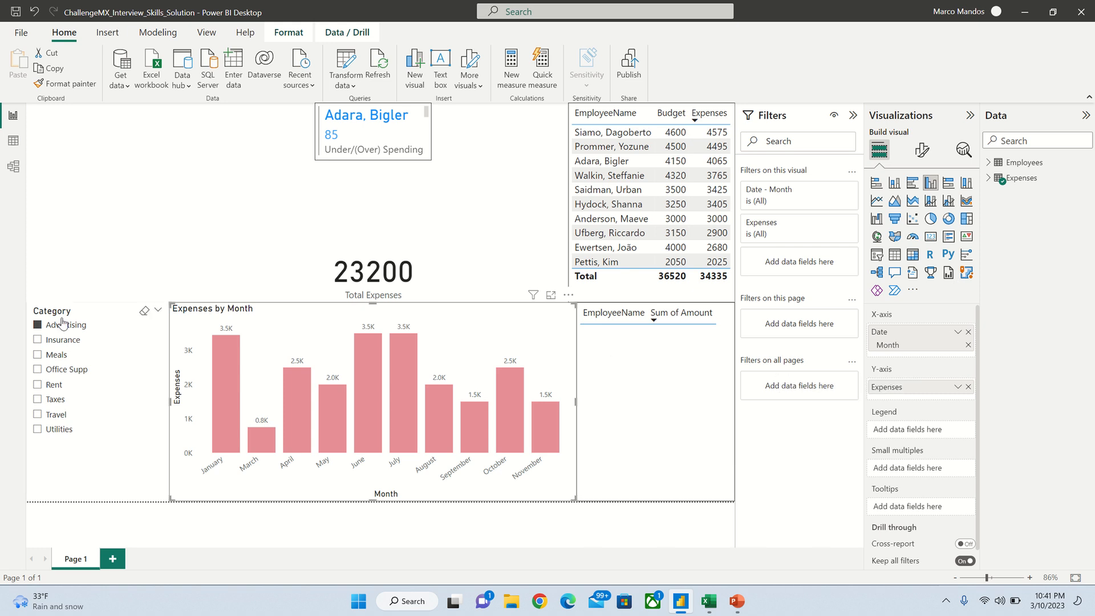
pyautogui.click(38, 324)
pyautogui.click(503, 290)
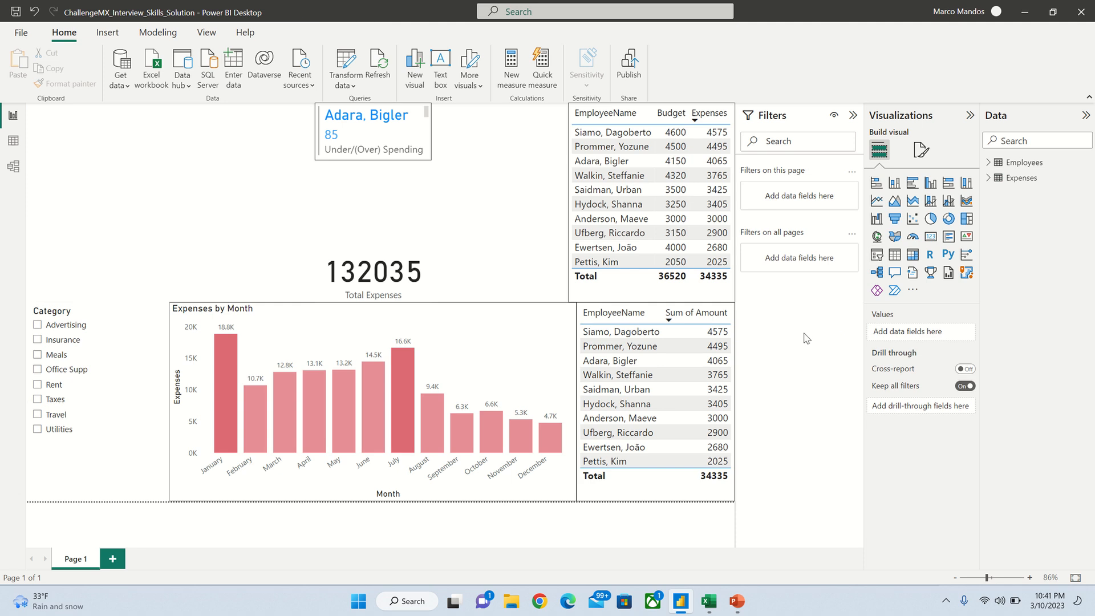
# Step: Select the Expenses by Month chart and expand the Expenses table in the Data pane
pyautogui.click(515, 312)
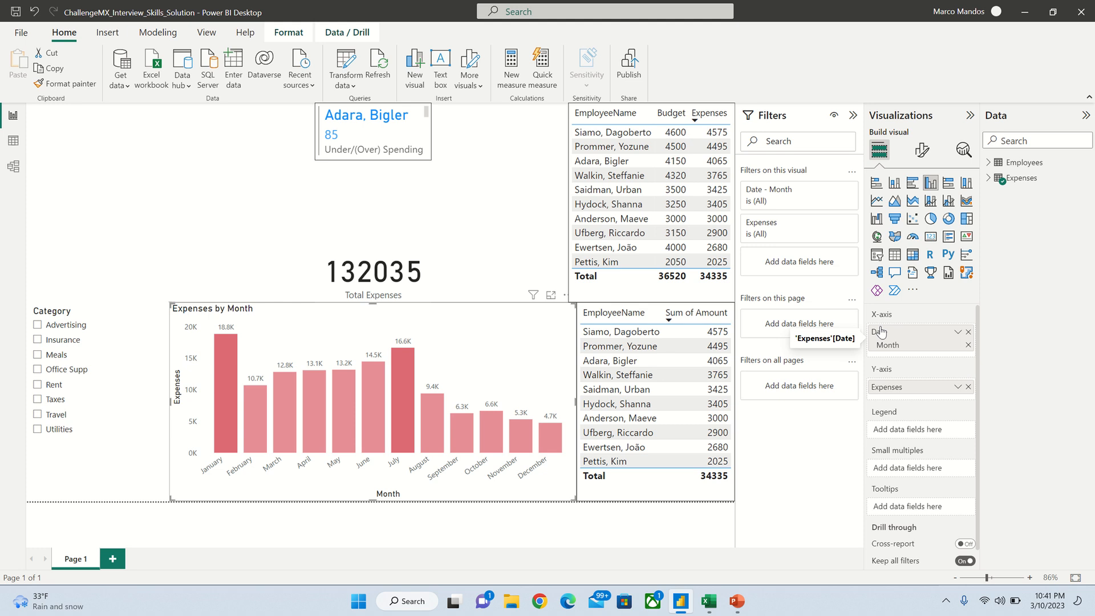
pyautogui.click(988, 178)
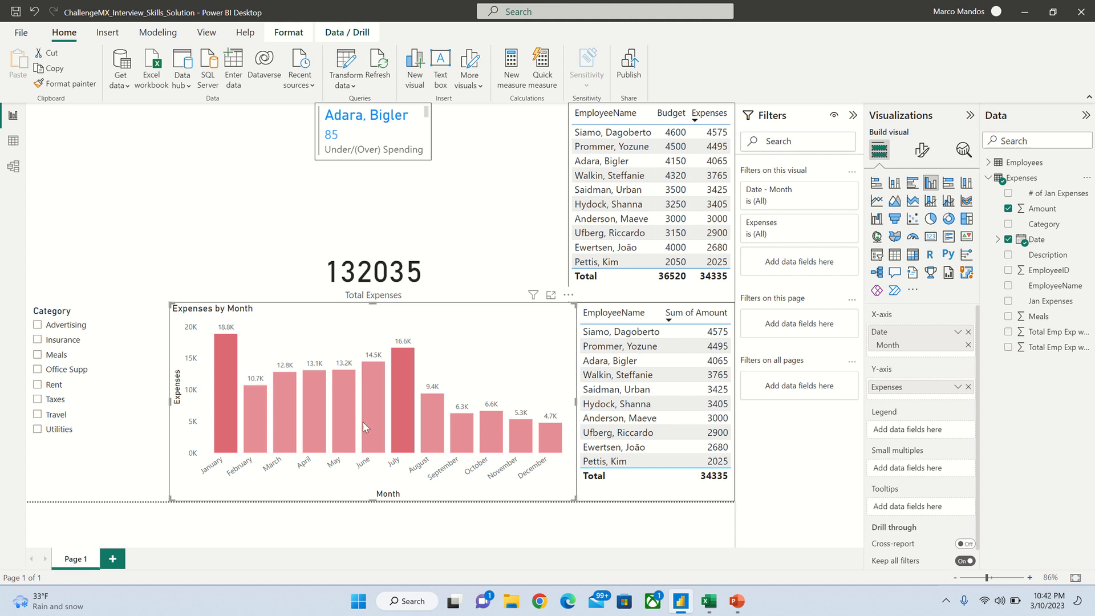
pyautogui.moveTo(363, 422)
# Step: Colour the columns by Sum of Amount rules: dark red above 15000, light red for 0–15000
pyautogui.click(919, 156)
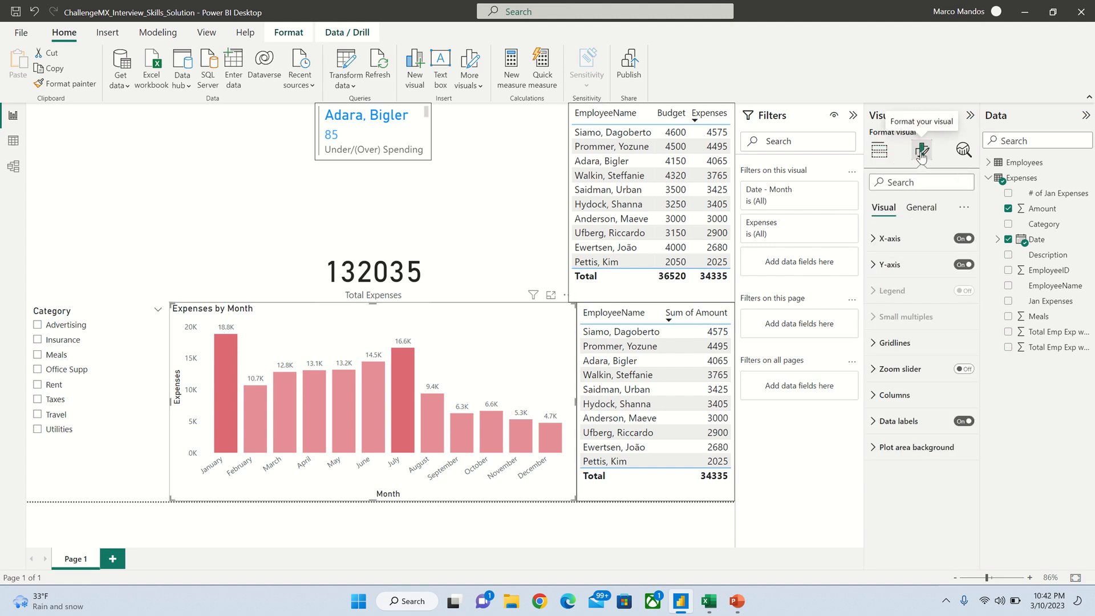
pyautogui.click(880, 395)
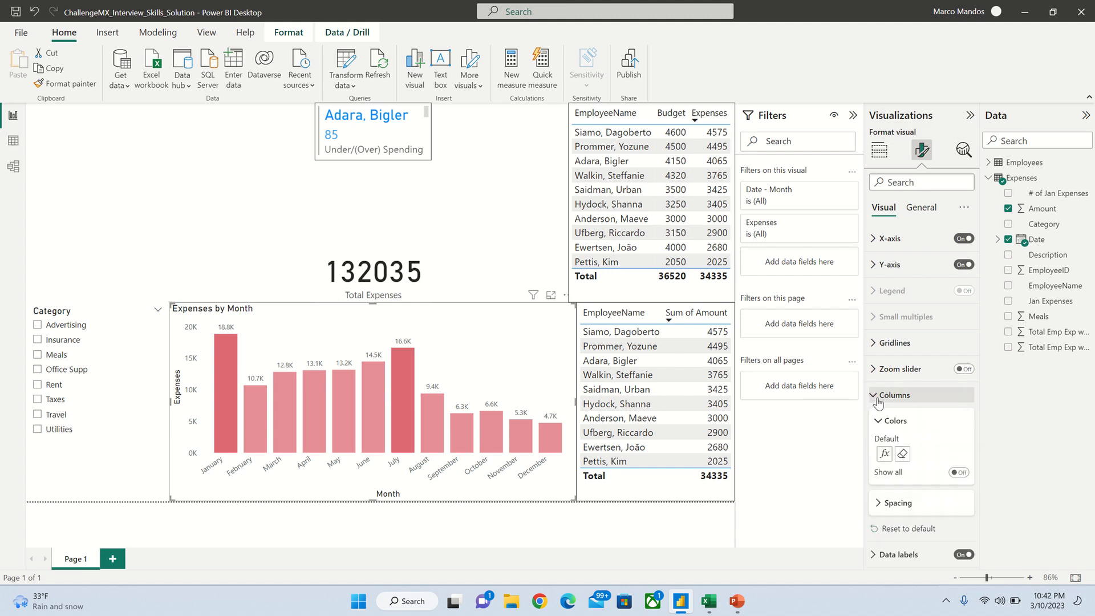
pyautogui.click(884, 454)
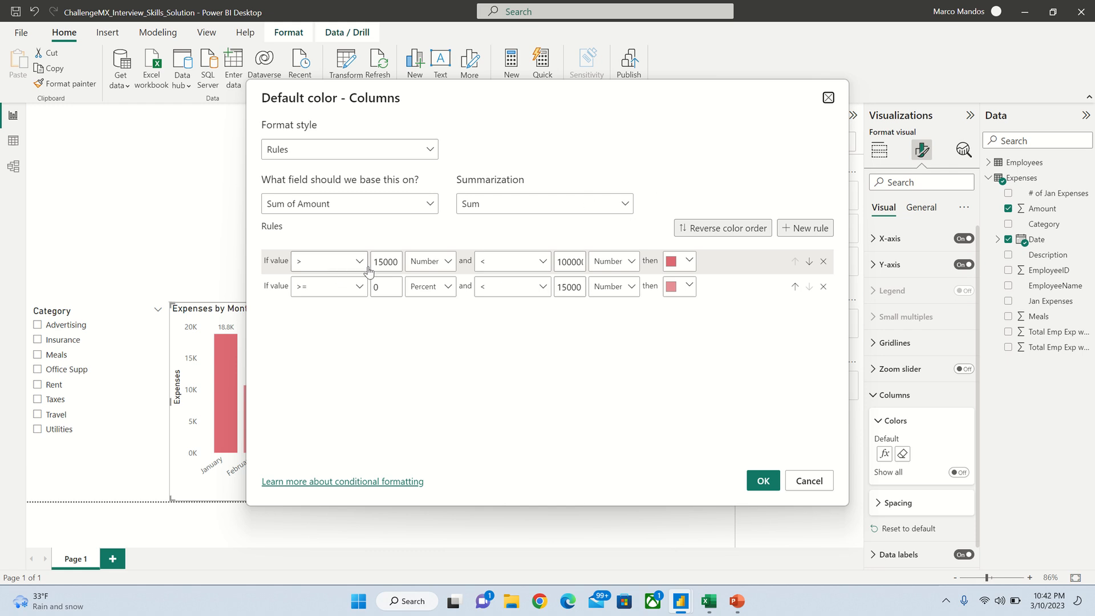
pyautogui.click(379, 211)
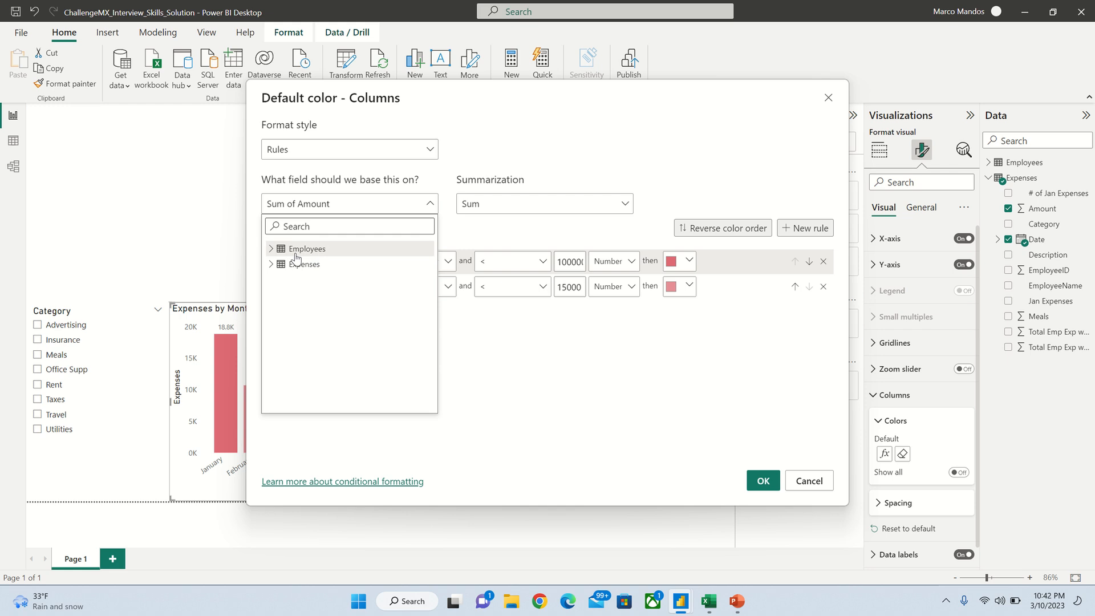
pyautogui.click(273, 266)
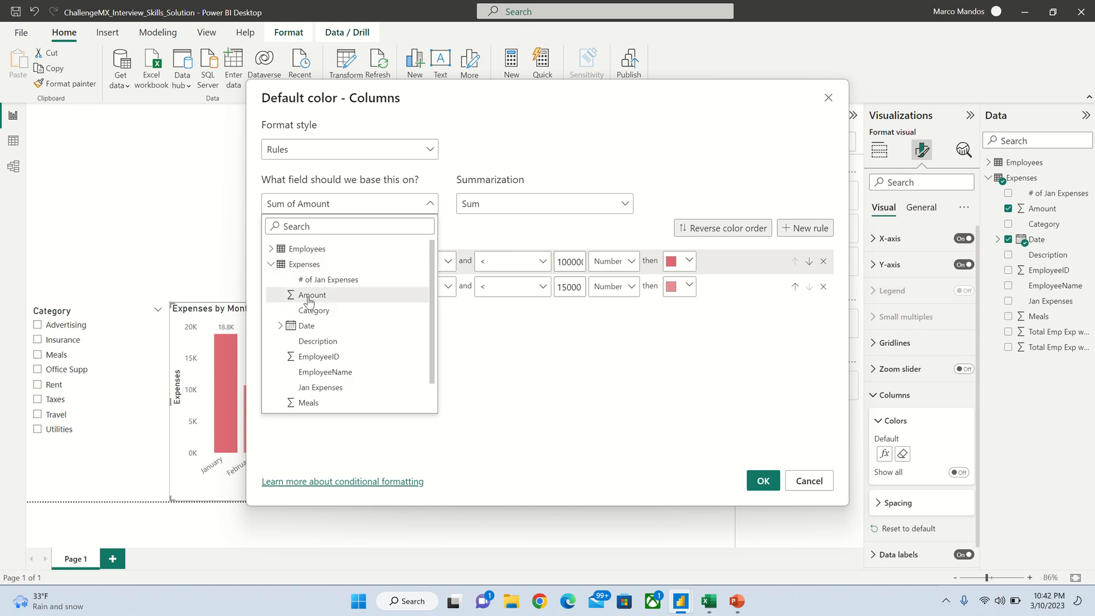
pyautogui.click(484, 238)
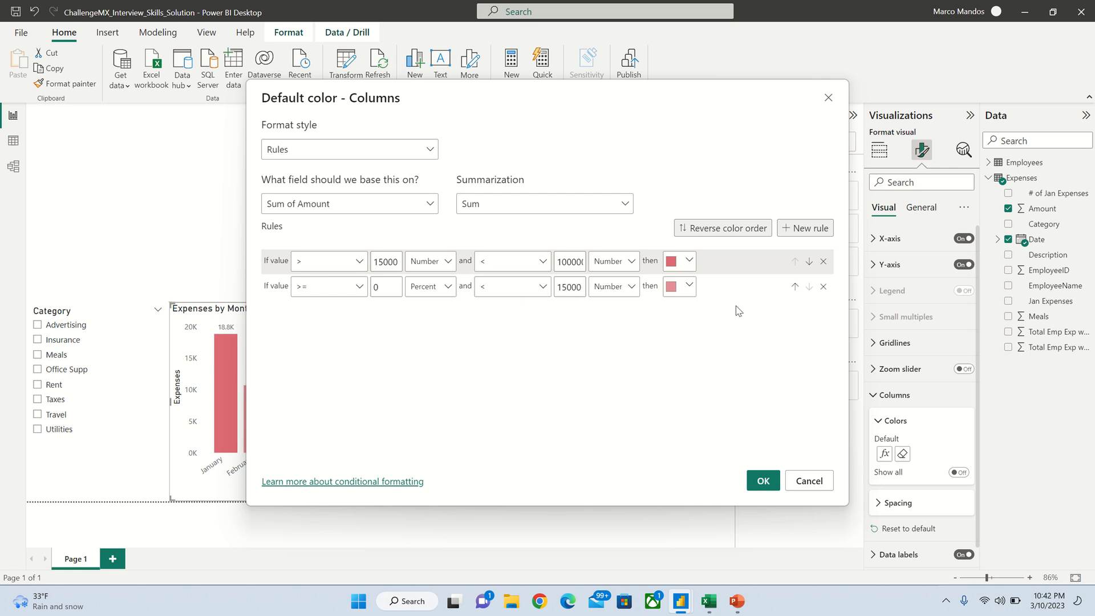
pyautogui.click(763, 480)
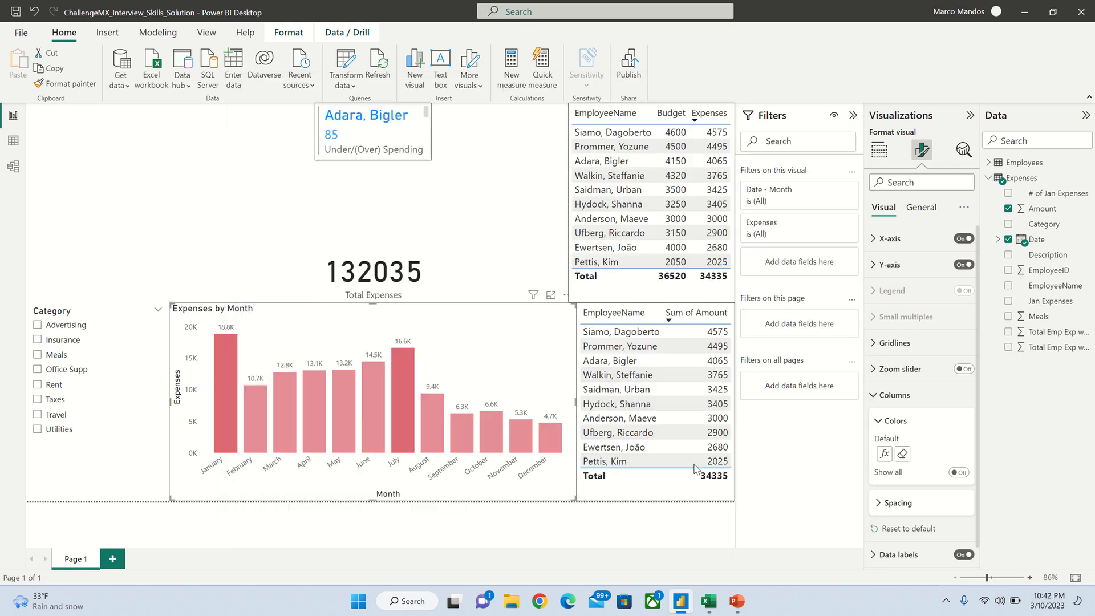
pyautogui.click(484, 256)
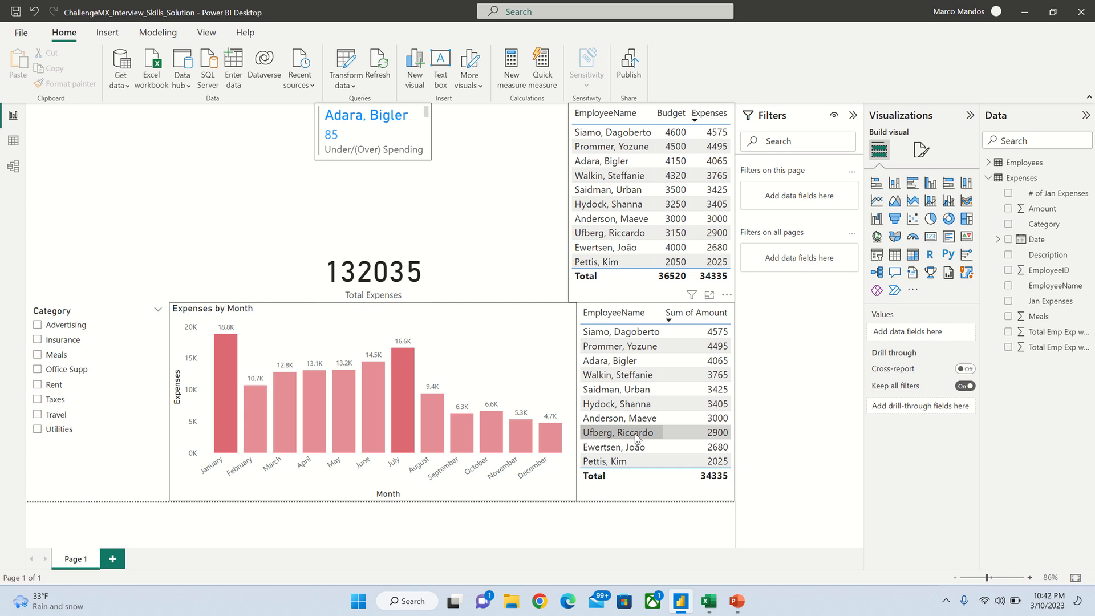
# Step: Rename the lower table's Sum of Amount column to Expenses for this visual
pyautogui.click(641, 494)
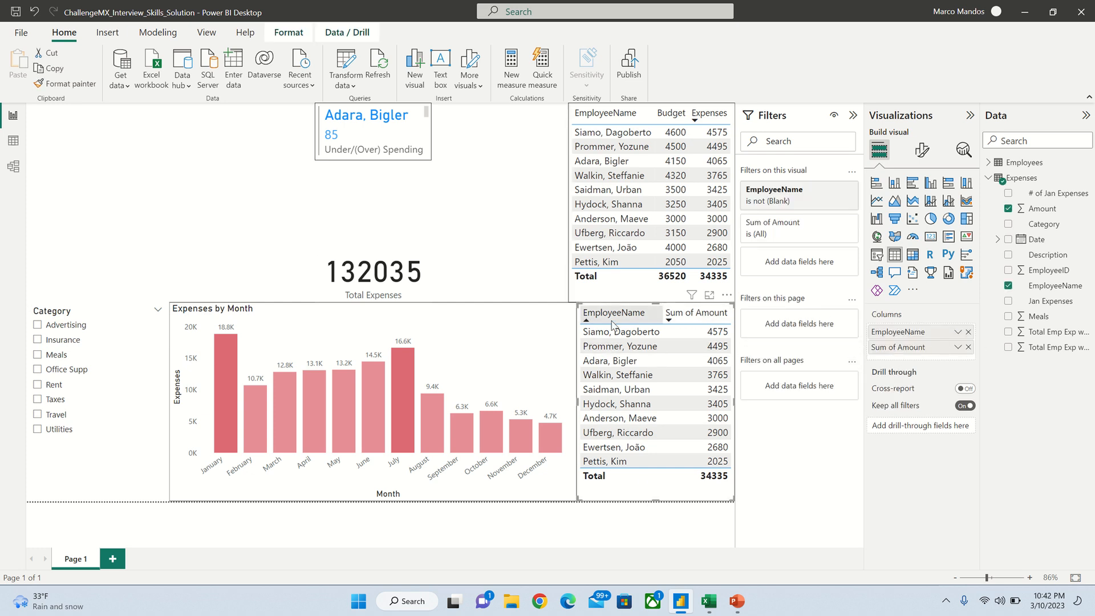
pyautogui.rightClick(910, 352)
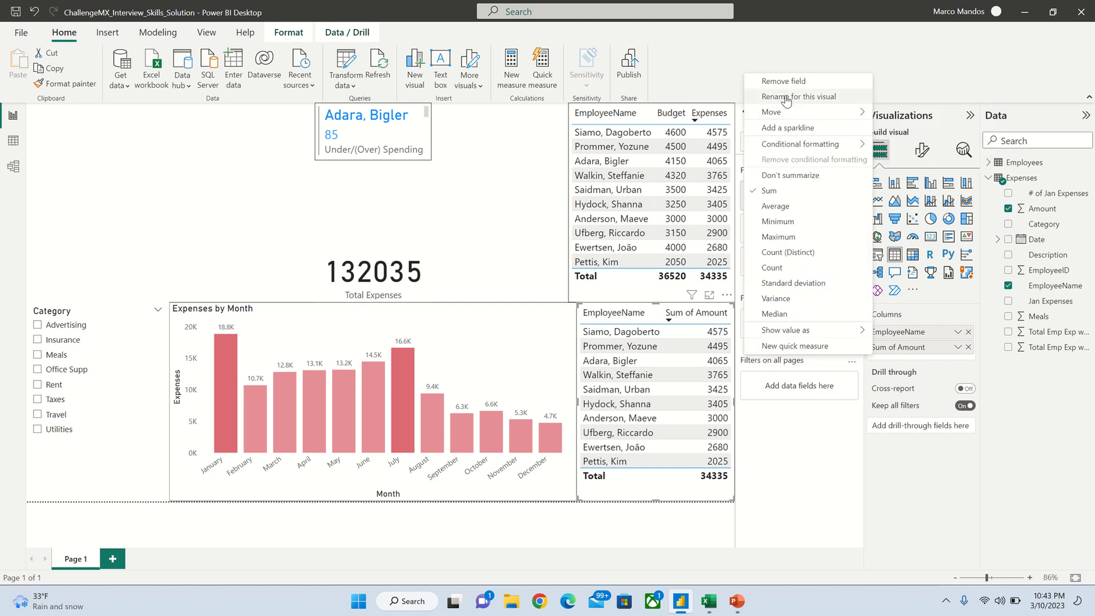
pyautogui.click(786, 97)
pyautogui.write('Expenses')
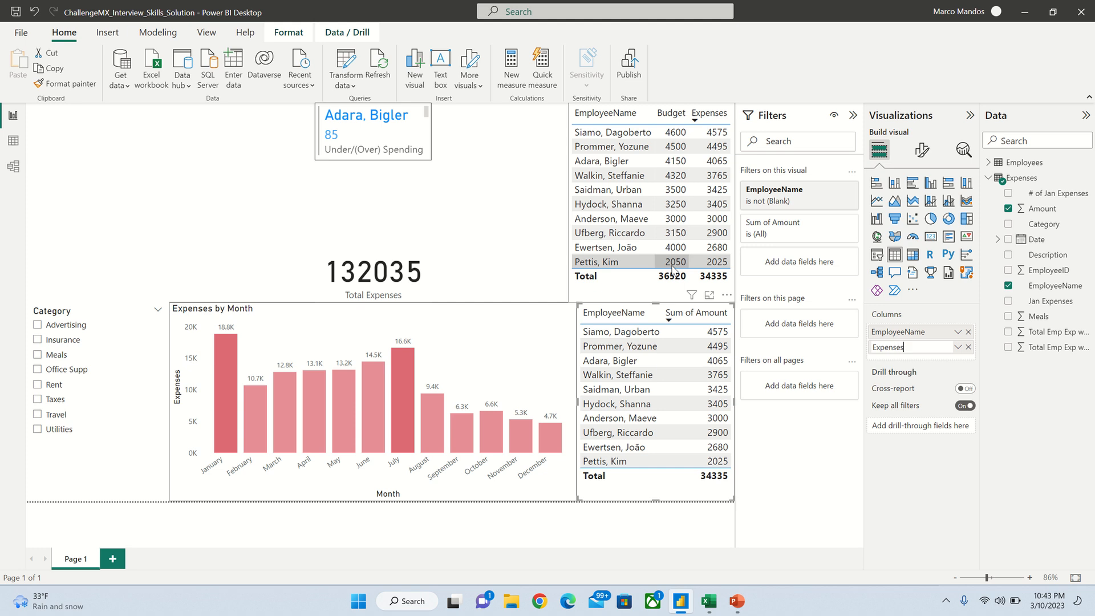
pyautogui.press('Return')
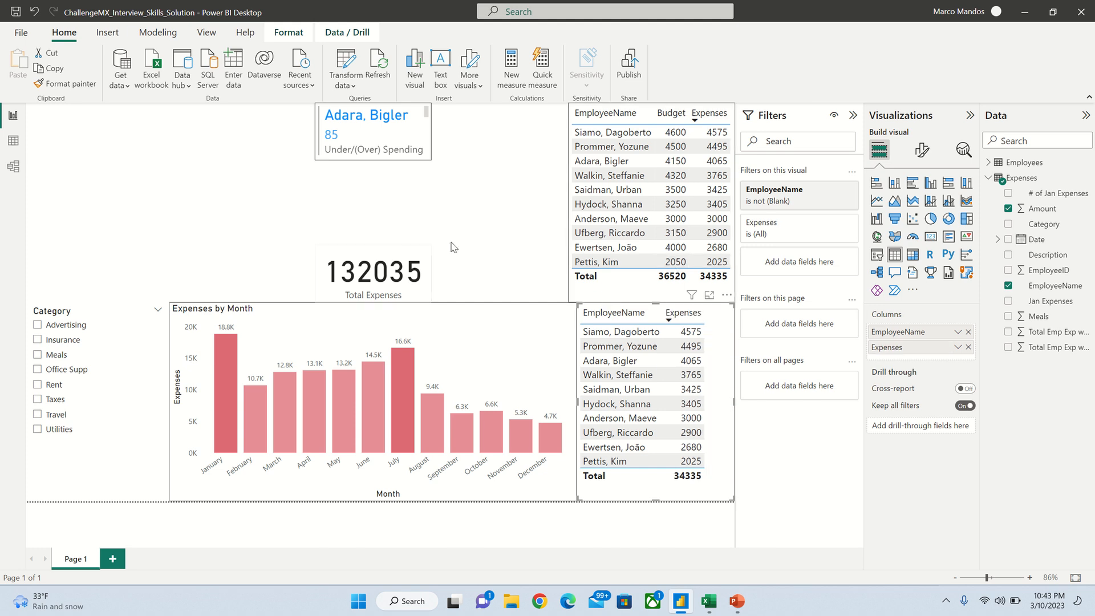
# Step: Narrow the employee table and widen the Expenses by Month chart to the right
pyautogui.moveTo(578, 405); pyautogui.dragTo(601, 408)
pyautogui.click(573, 399)
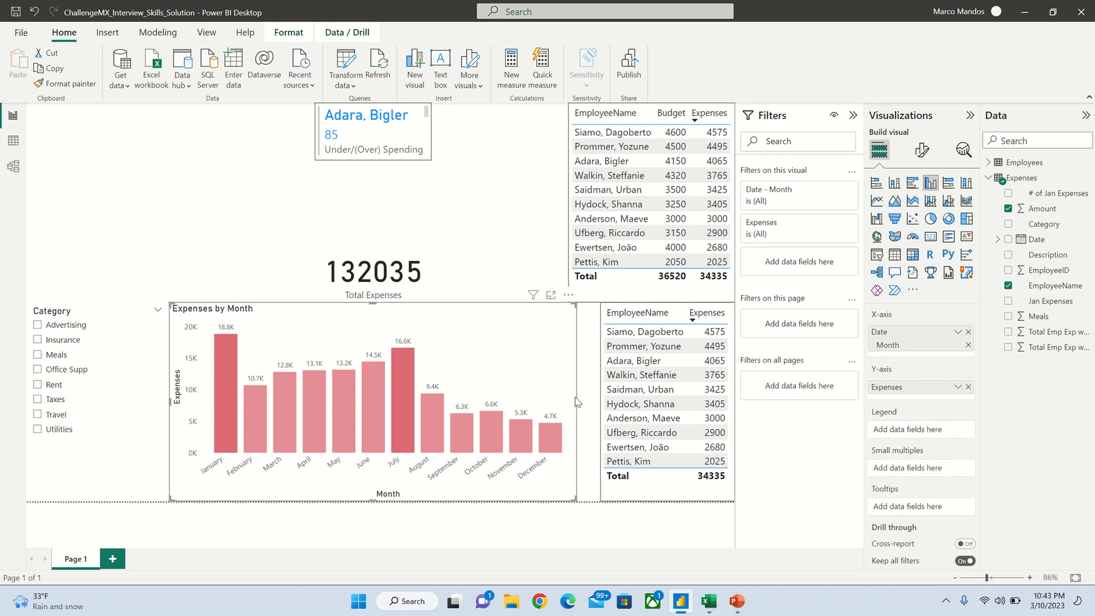
pyautogui.moveTo(597, 408); pyautogui.dragTo(600, 408)
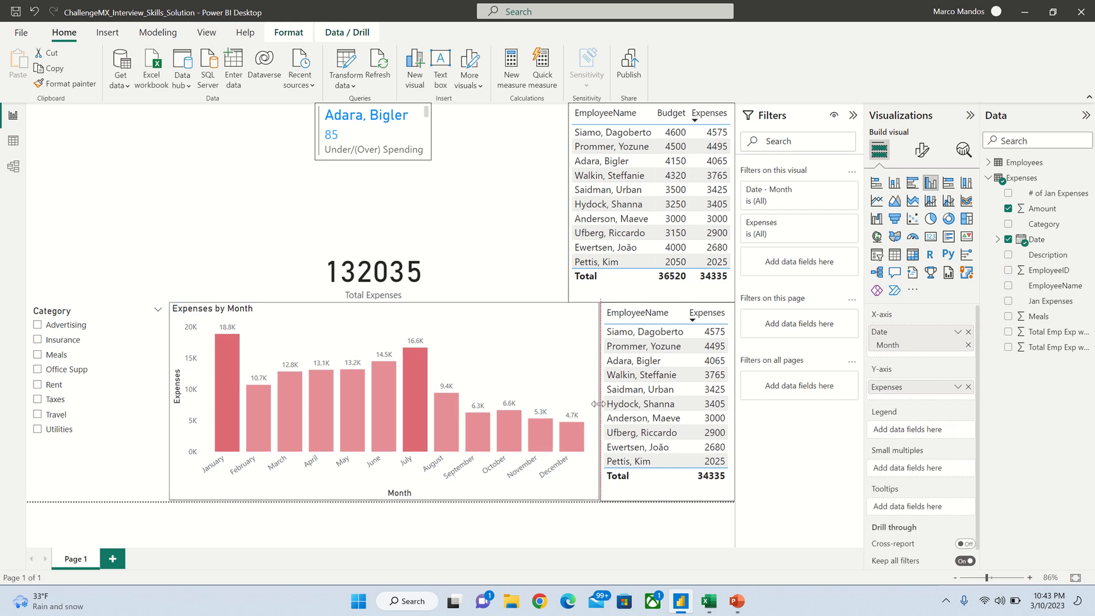
pyautogui.click(507, 263)
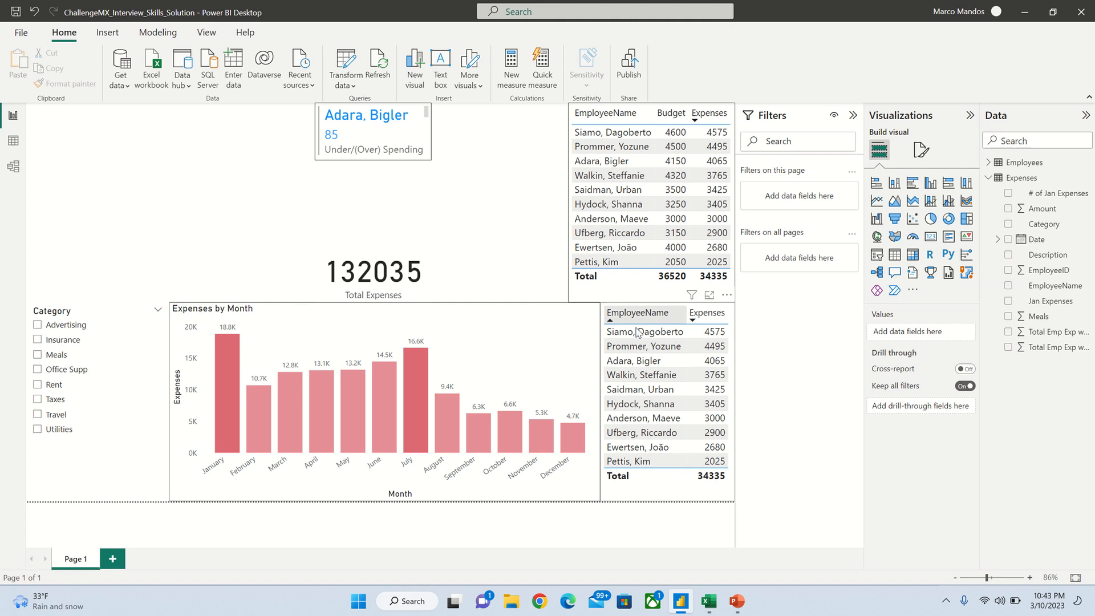
# Step: Test cross-filtering by one employee, then select the budget table and expand the Employees fields
pyautogui.click(639, 360)
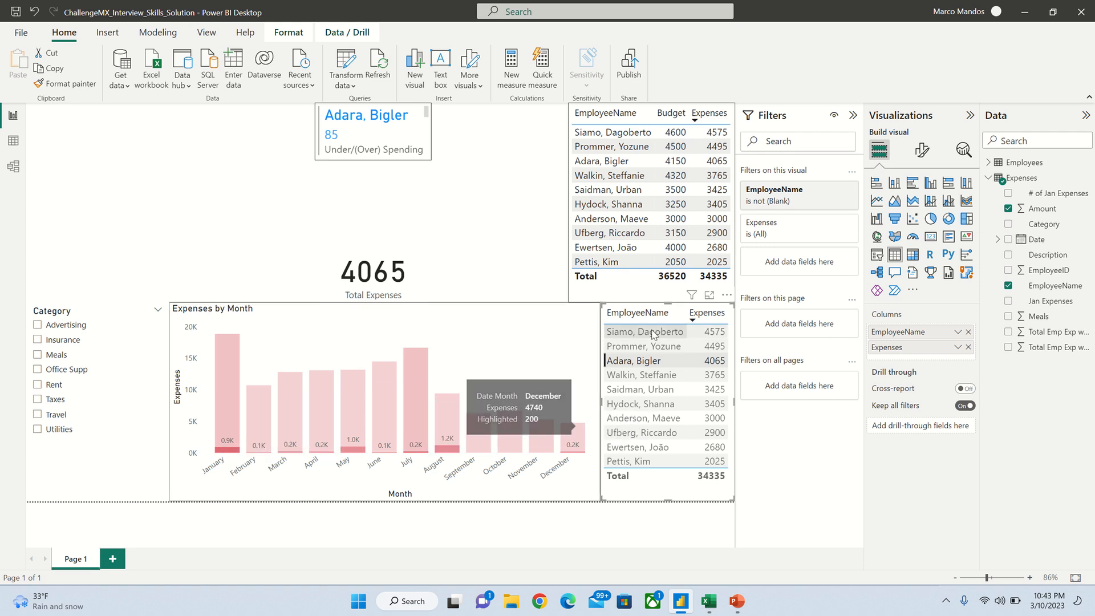
pyautogui.click(620, 365)
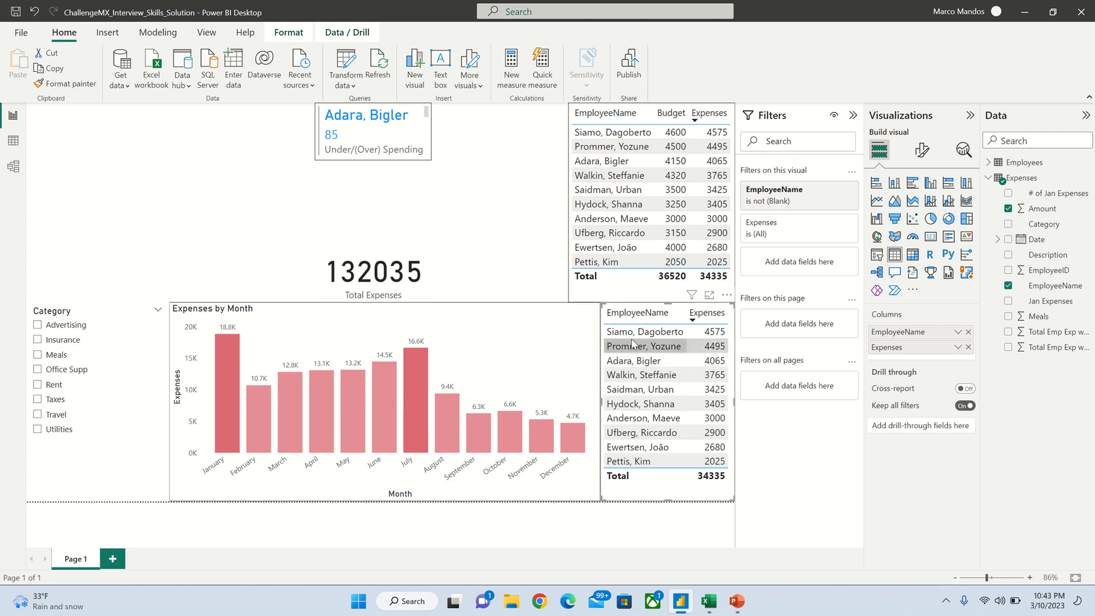
pyautogui.click(643, 287)
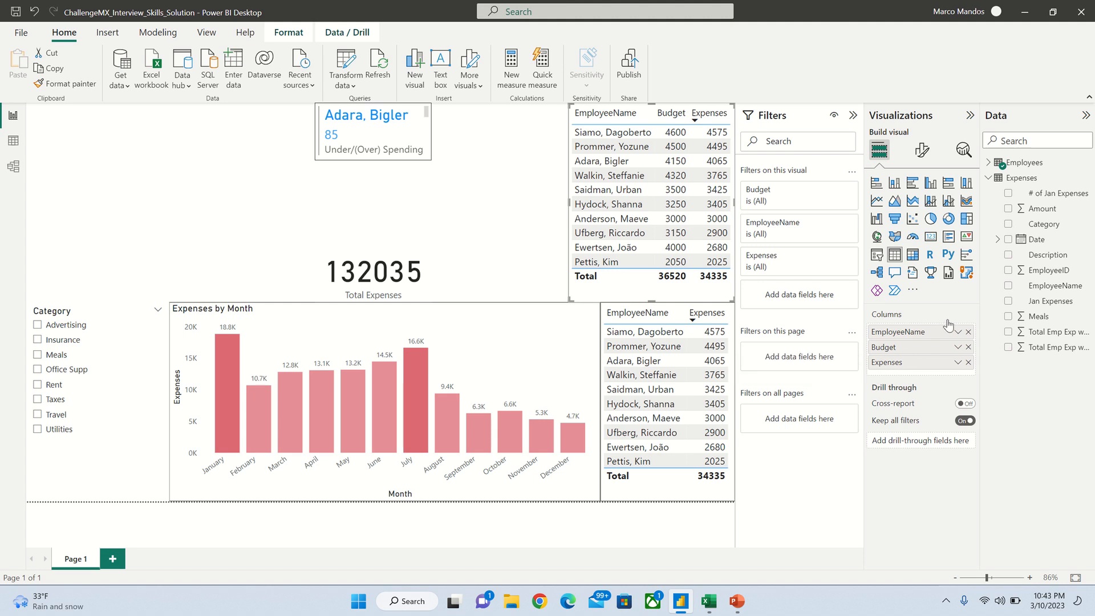
pyautogui.click(987, 163)
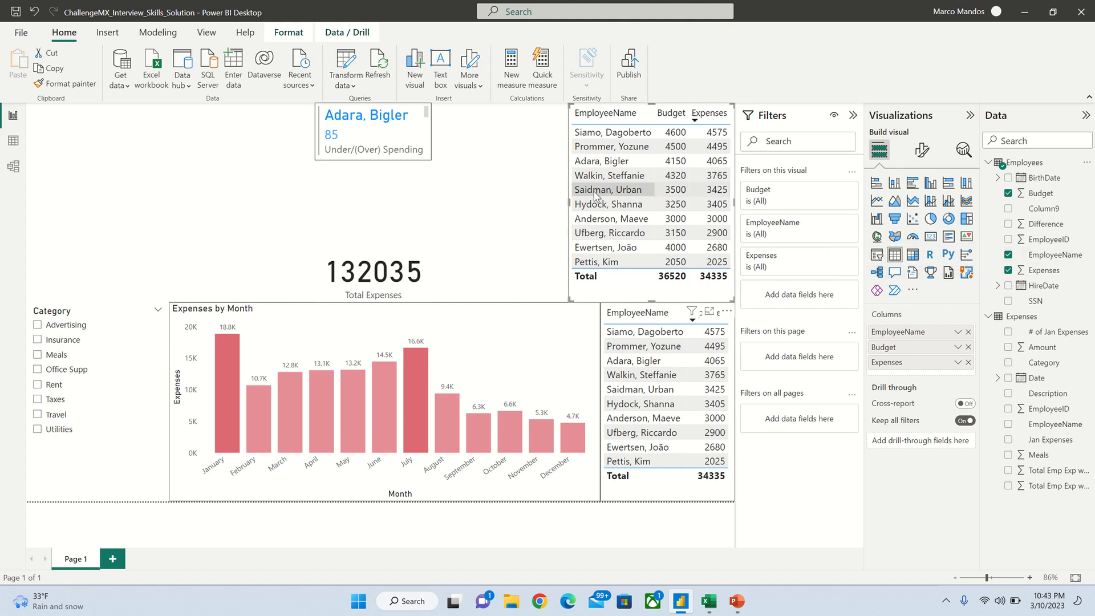
# Step: Colour the card's callout value by Difference (blue above 0, red below 0), checking a -155 employee
pyautogui.click(388, 144)
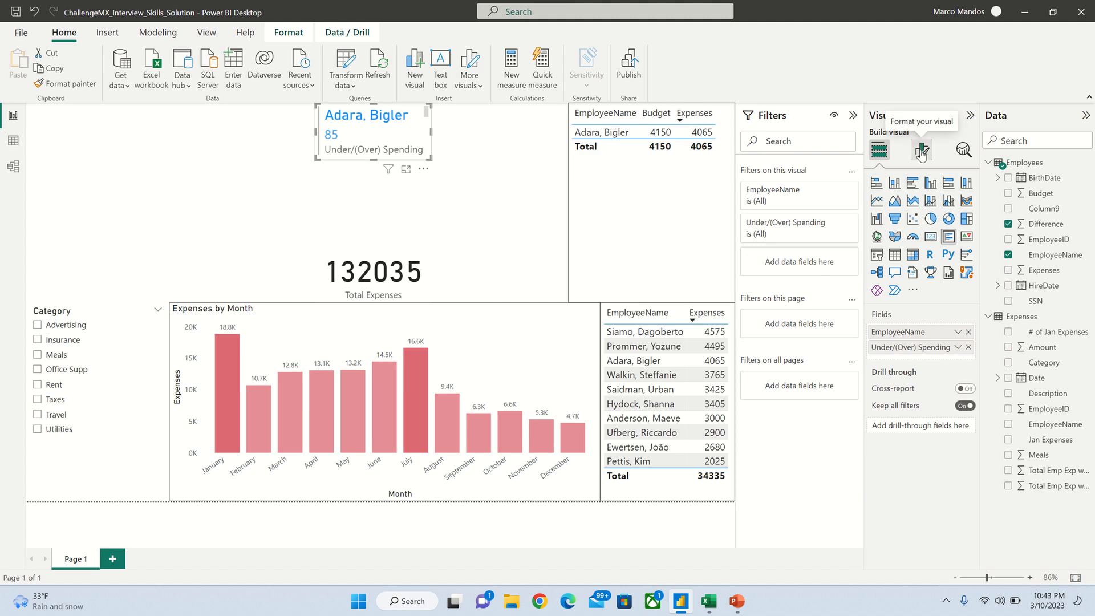
pyautogui.click(921, 151)
pyautogui.click(874, 241)
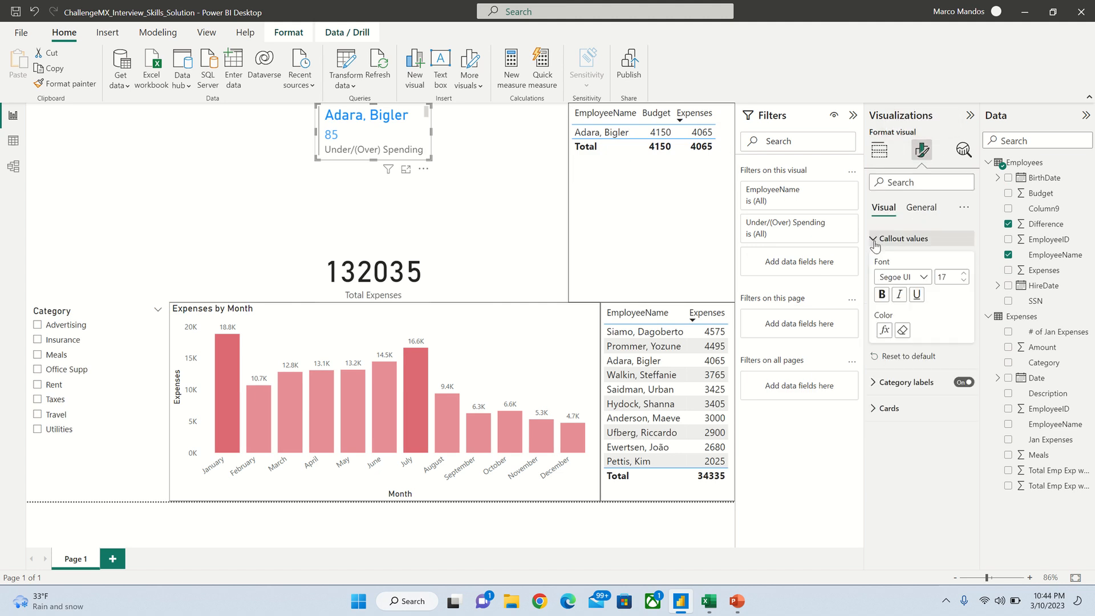
pyautogui.click(884, 330)
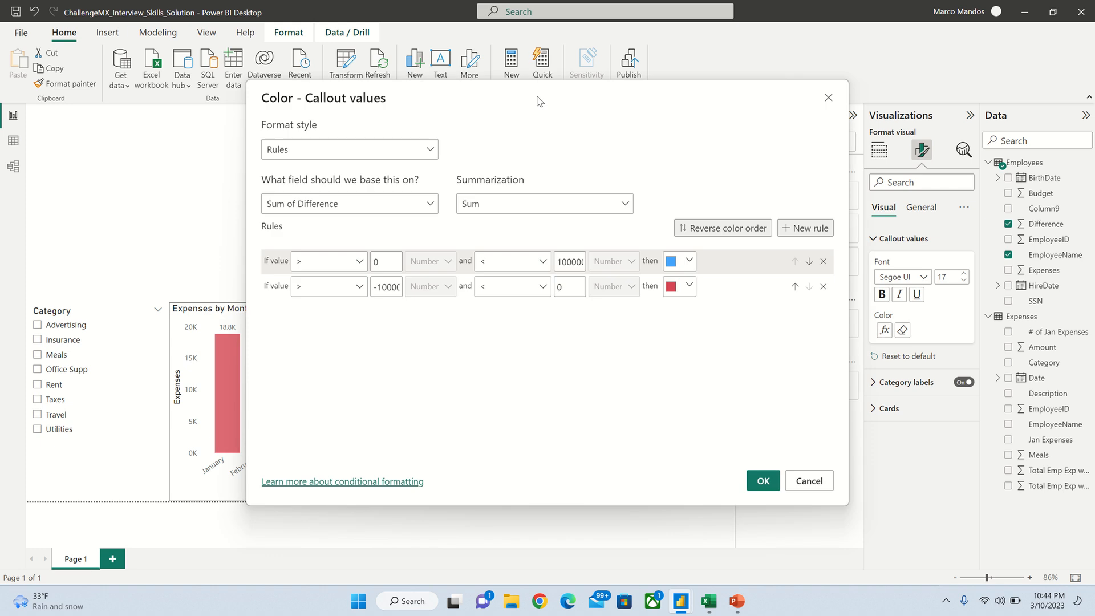
pyautogui.moveTo(540, 98); pyautogui.dragTo(548, 71)
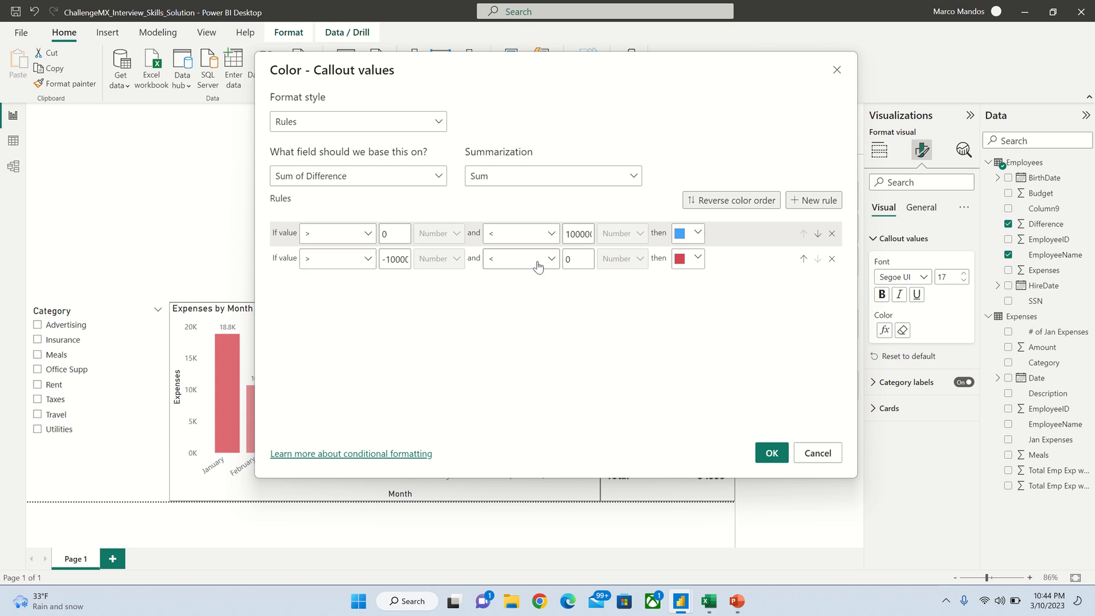
pyautogui.click(773, 453)
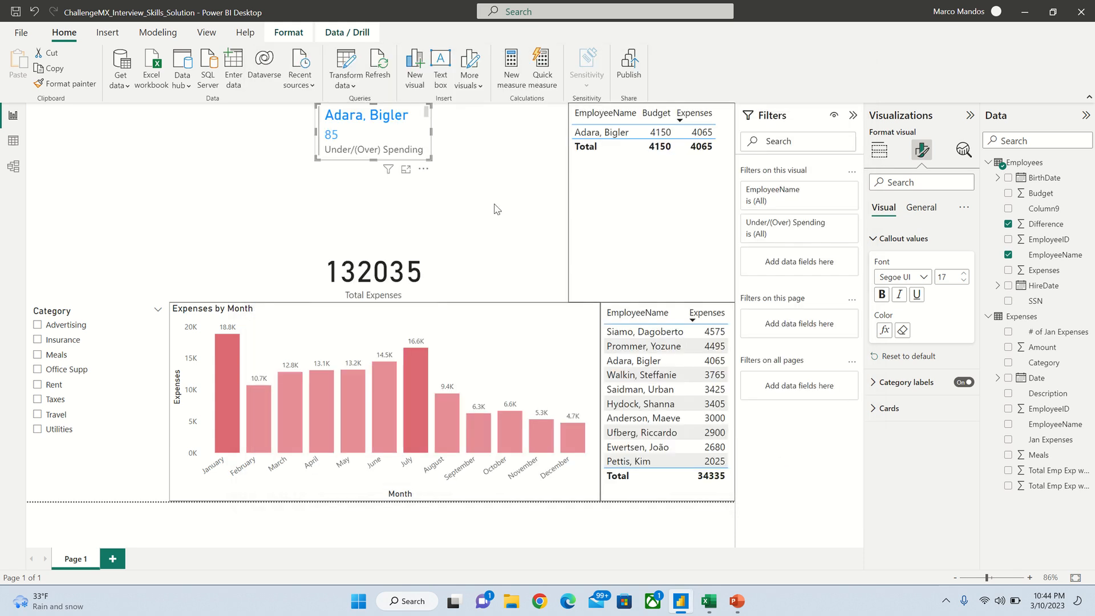
pyautogui.click(581, 158)
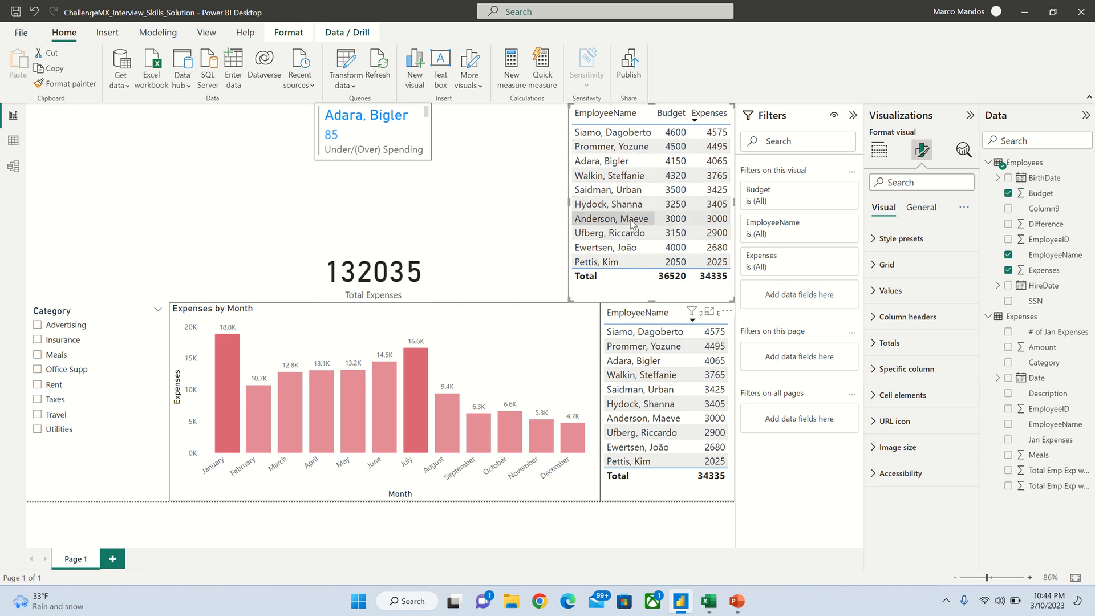
pyautogui.click(606, 206)
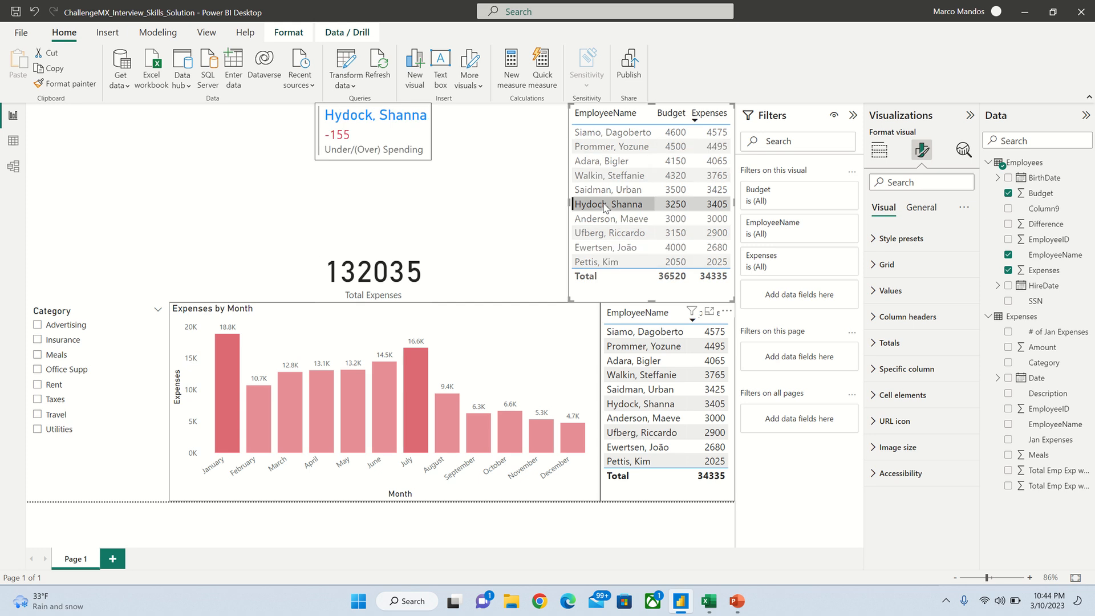